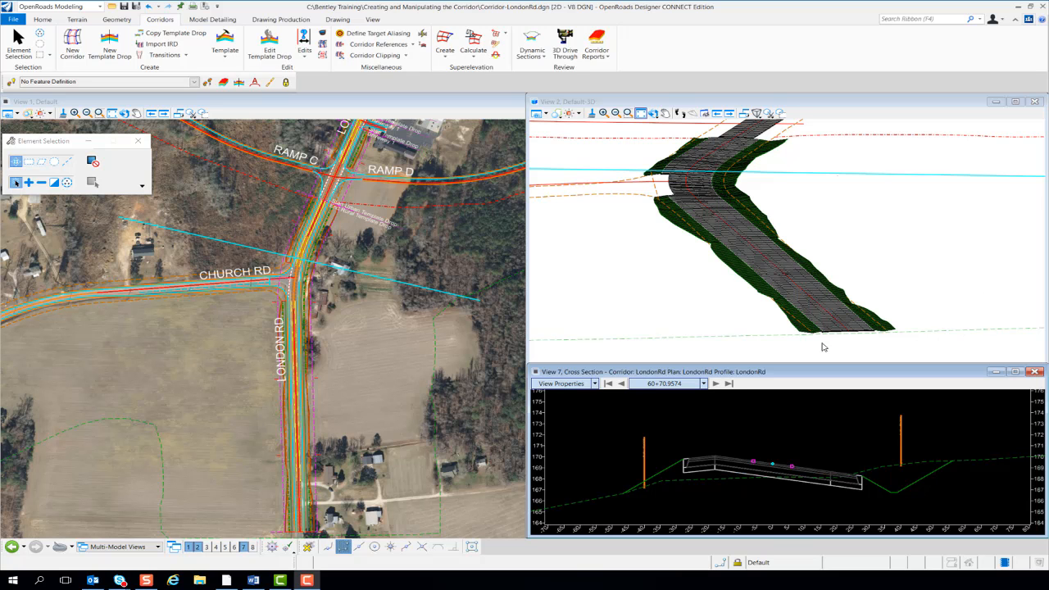
Zoom to the start of the London Rd corridor and show its first cross section, at station 50+00.
scroll(852, 336, up, 5)
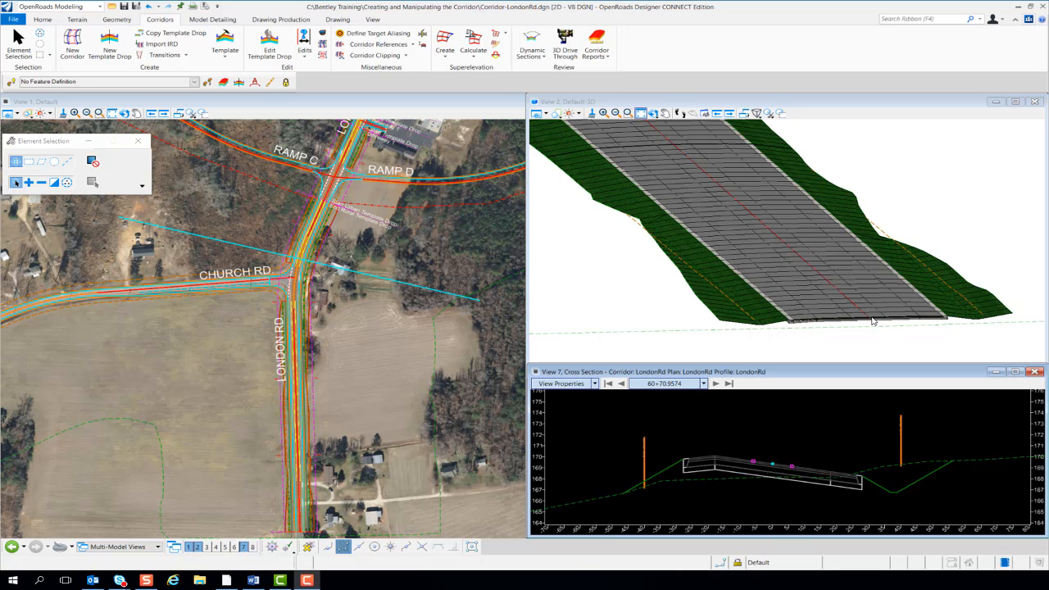
scroll(357, 416, down, 2)
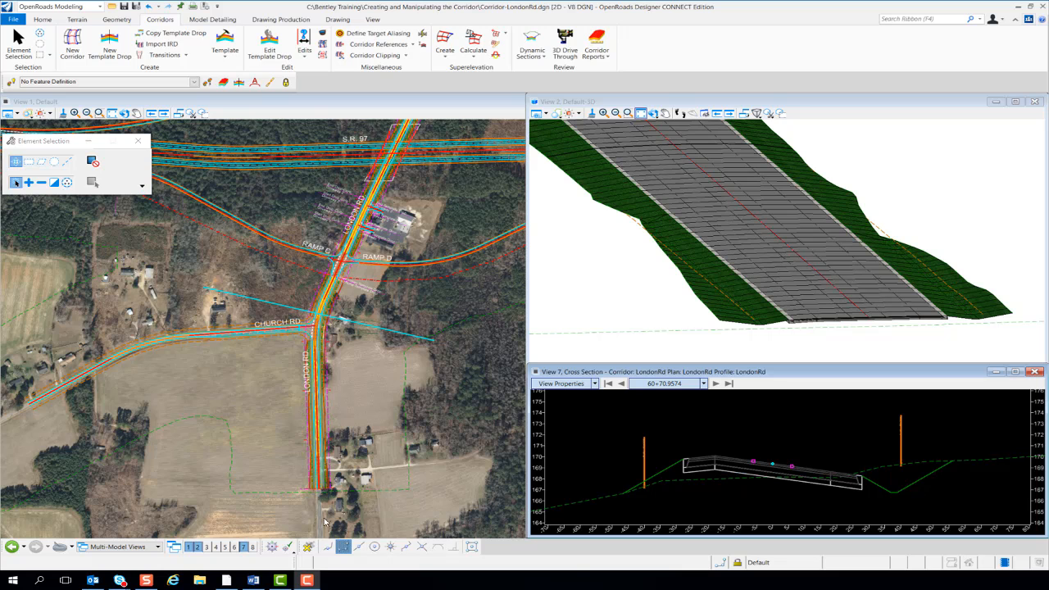
scroll(324, 521, up, 4)
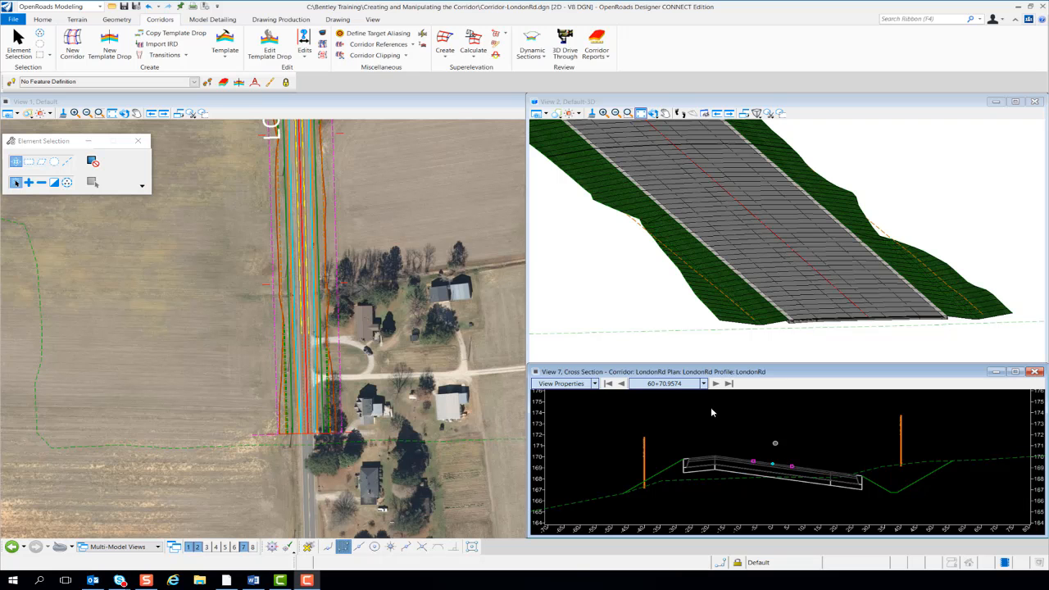
click(608, 383)
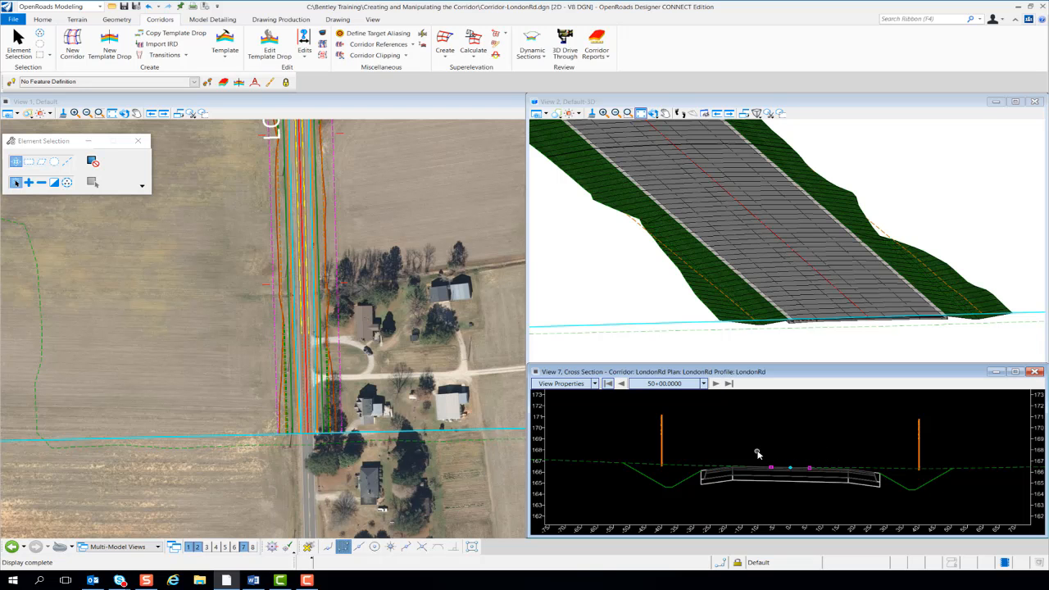
mouse_move(790, 468)
Open the LondonRd corridor's objects at its parametric constraints and lock the corridor's automatic processing.
click(323, 34)
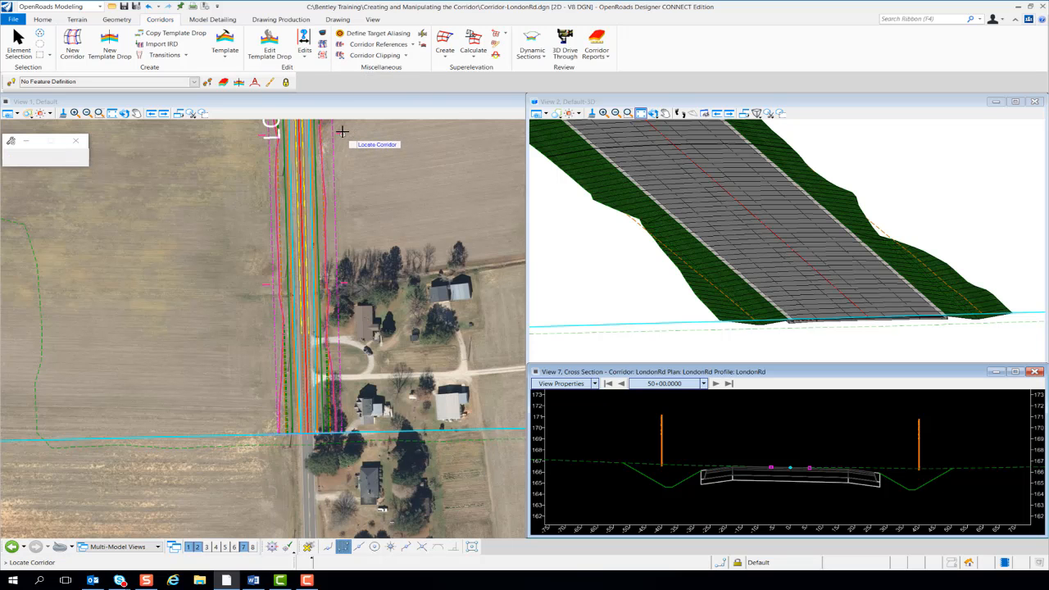
click(166, 165)
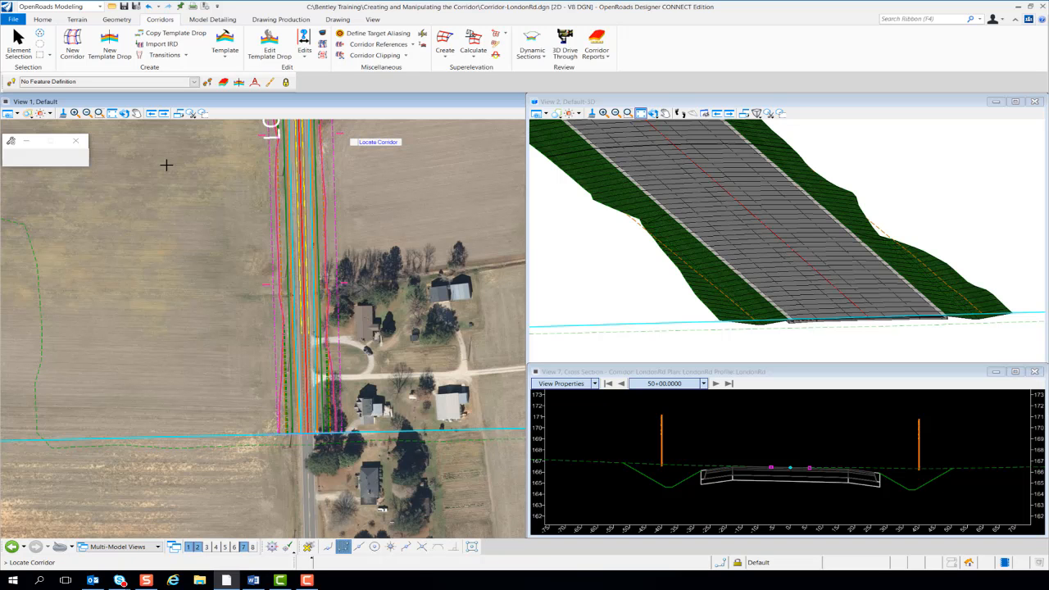
click(166, 165)
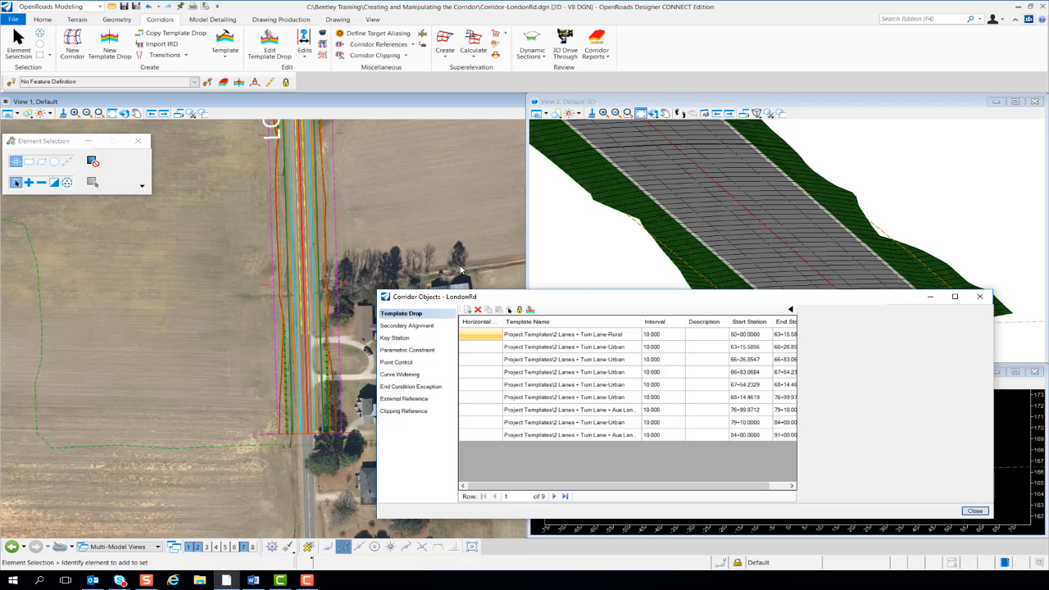
drag(580, 297, 215, 101)
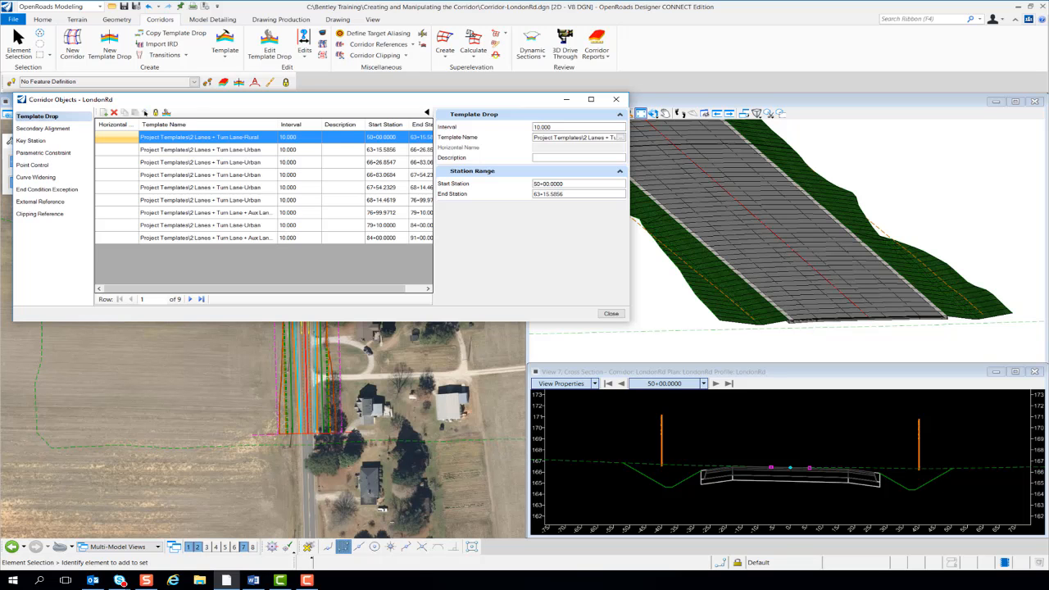
click(48, 153)
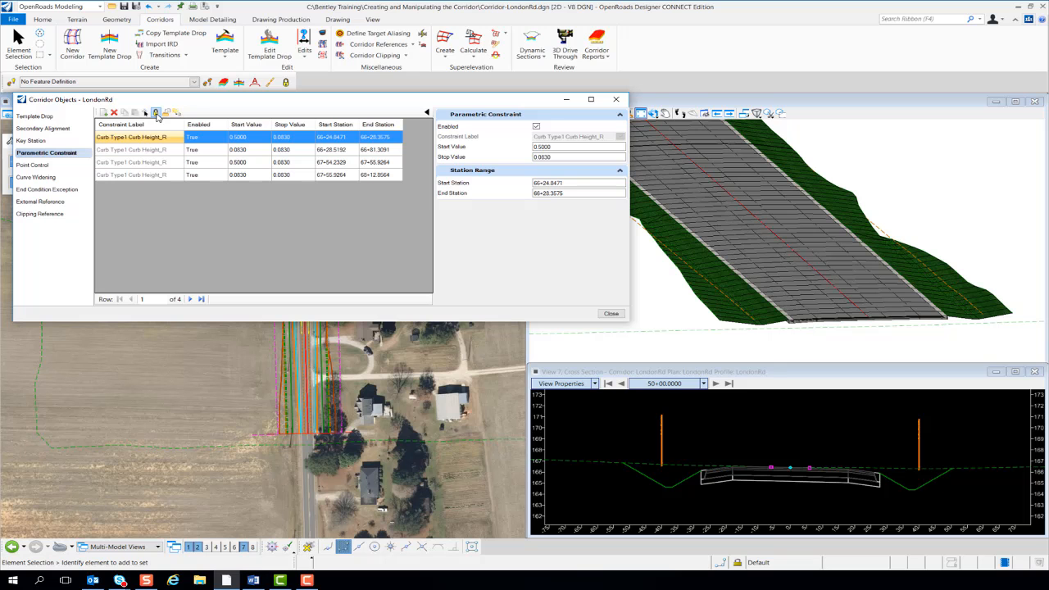
click(157, 114)
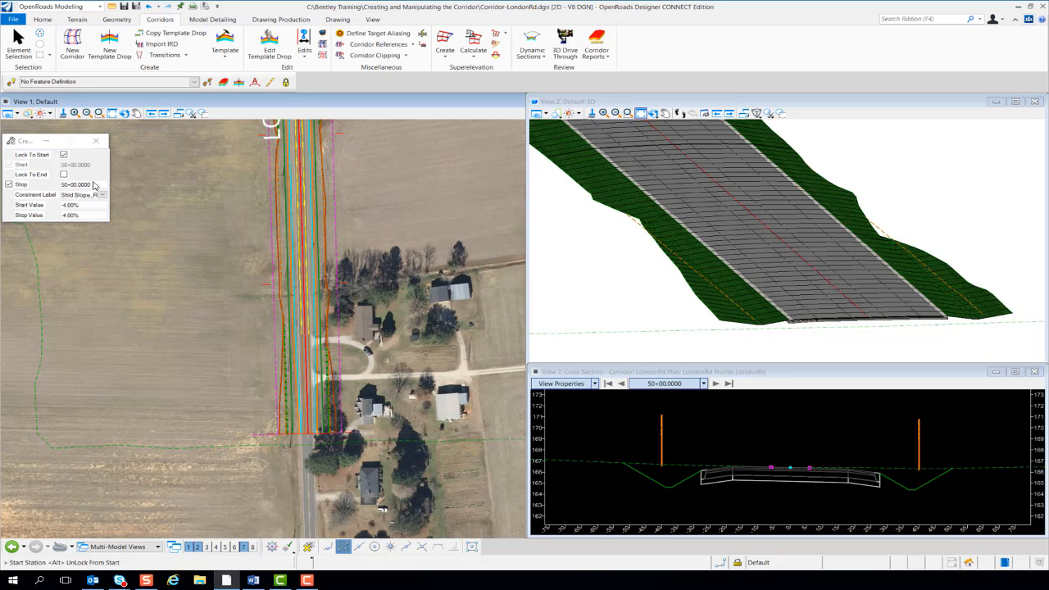
Start a new parametric constraint on LondonRd with unlocked ends, running from station 50+00 to 52+00.
click(63, 155)
click(9, 184)
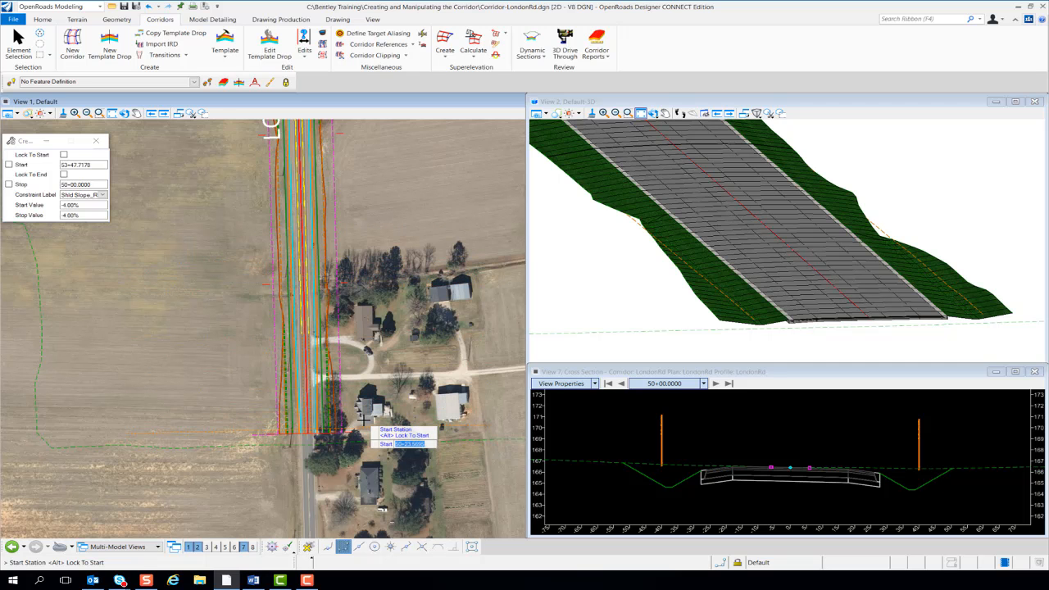
text(50+00)
key(Return)
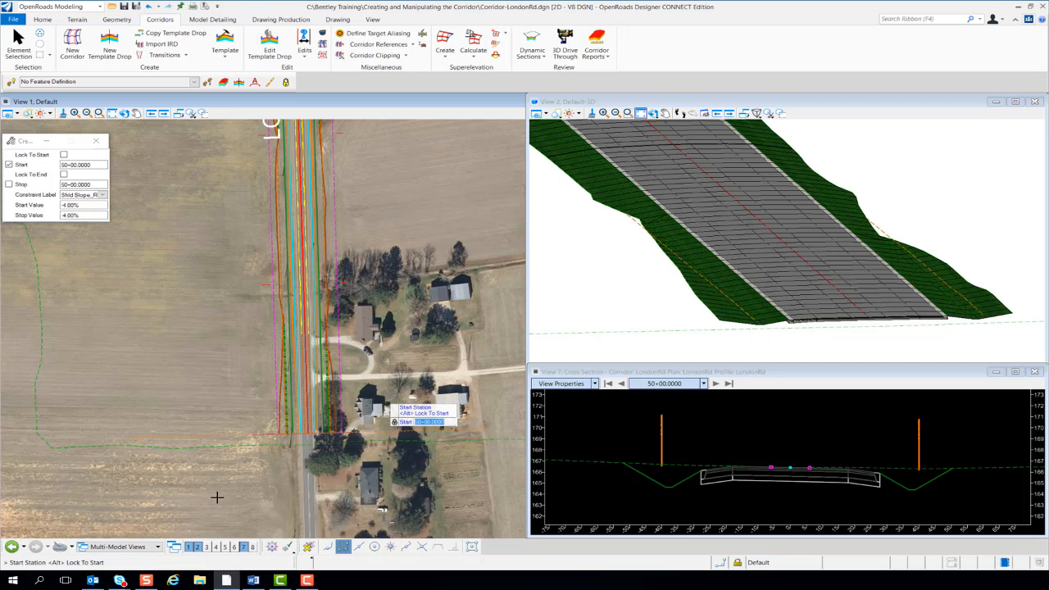
click(377, 399)
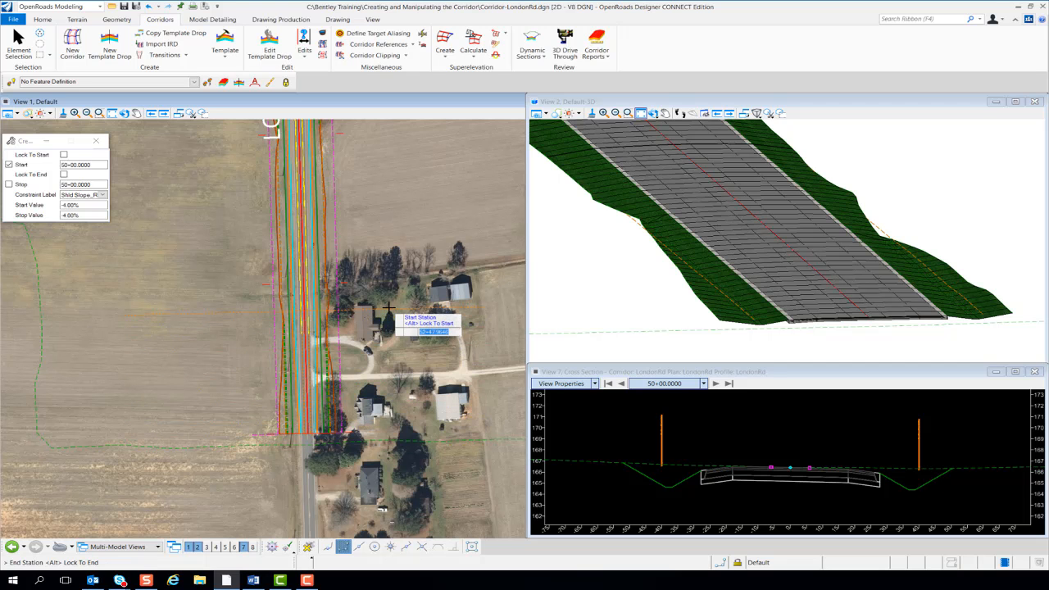
text(52)
key(Return)
click(394, 371)
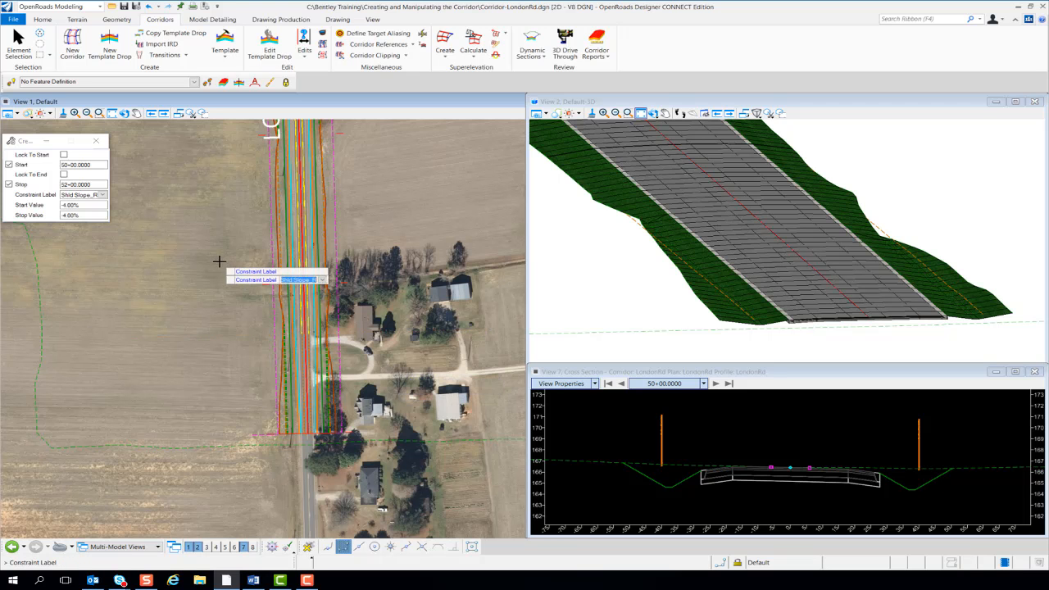
Constrain Lane A Width_L with a start value of -0.010 and a stop value of -6.000, and select the new constraint's row.
click(102, 194)
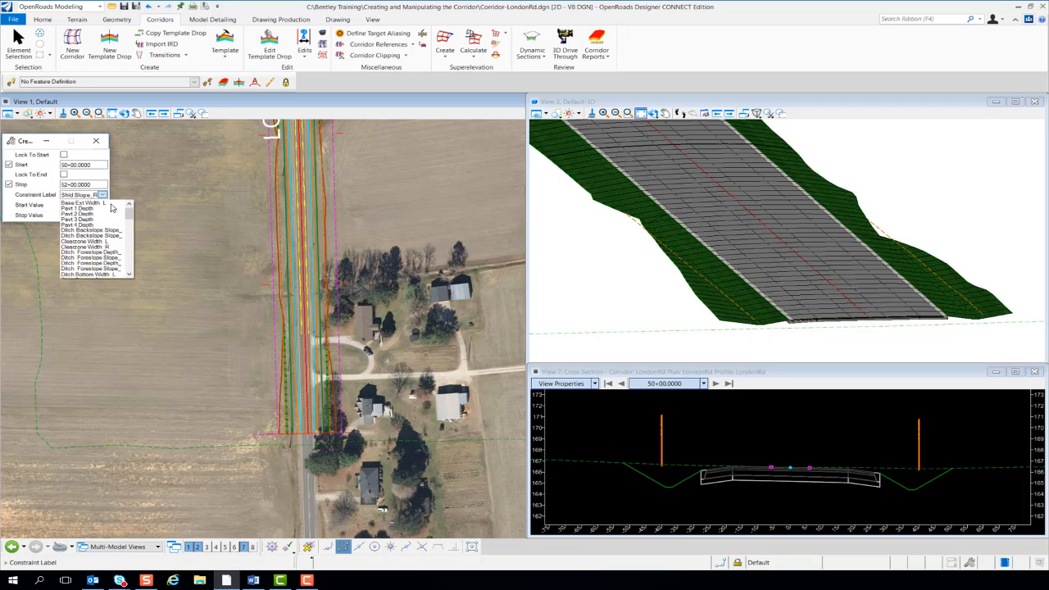
drag(128, 214, 128, 233)
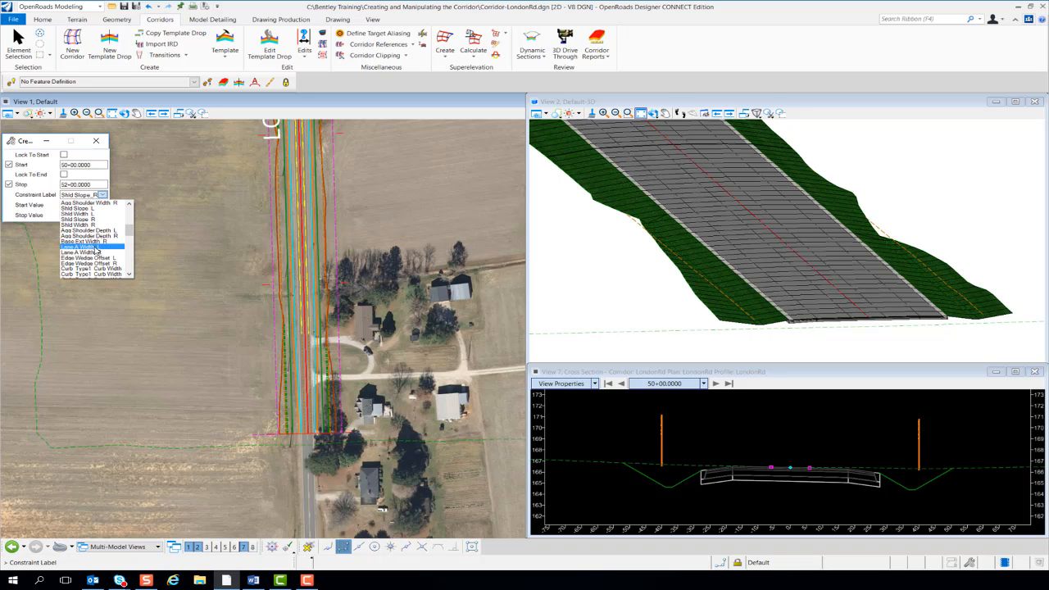
click(96, 247)
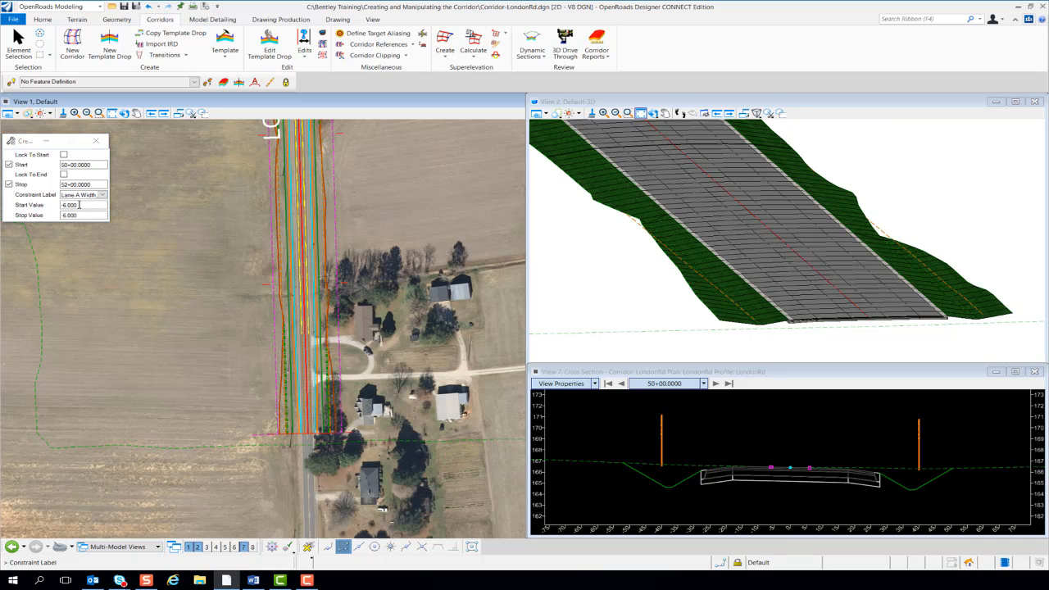
drag(80, 205, 66, 209)
text(-9)
key(Tab)
key(Tab)
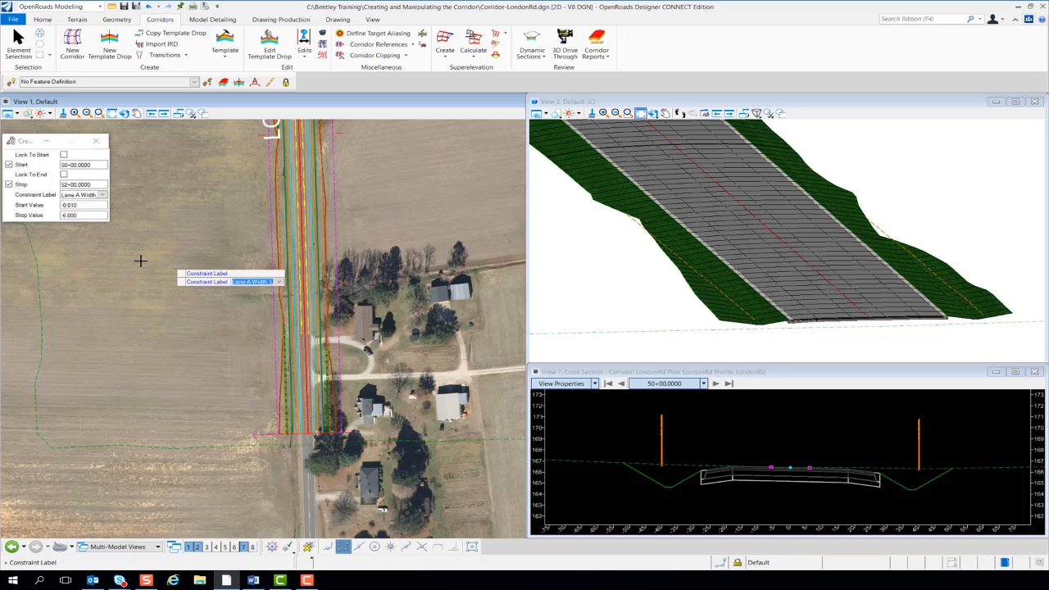
key(Return)
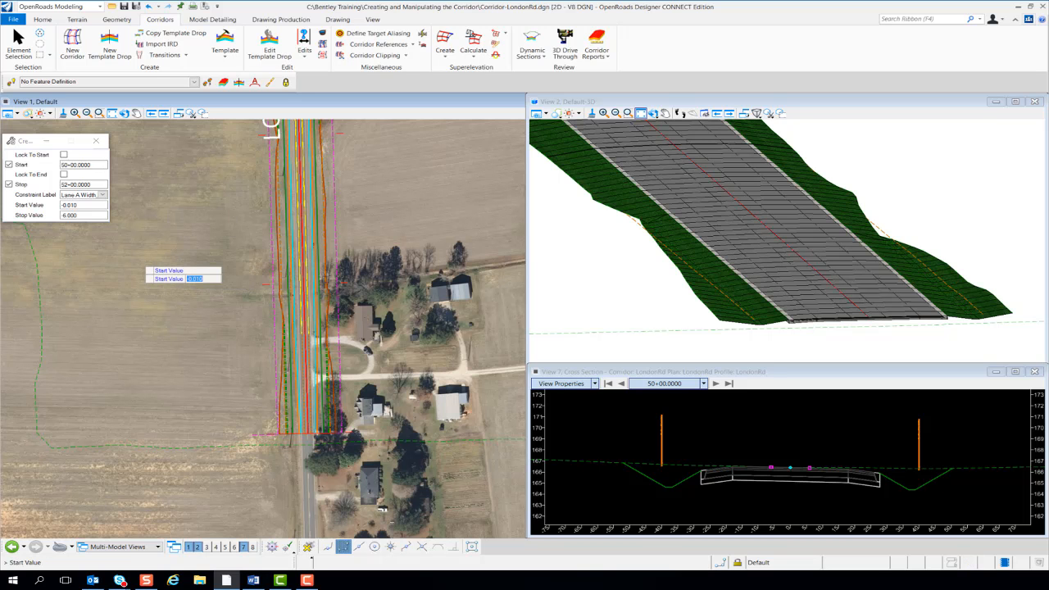
key(Return)
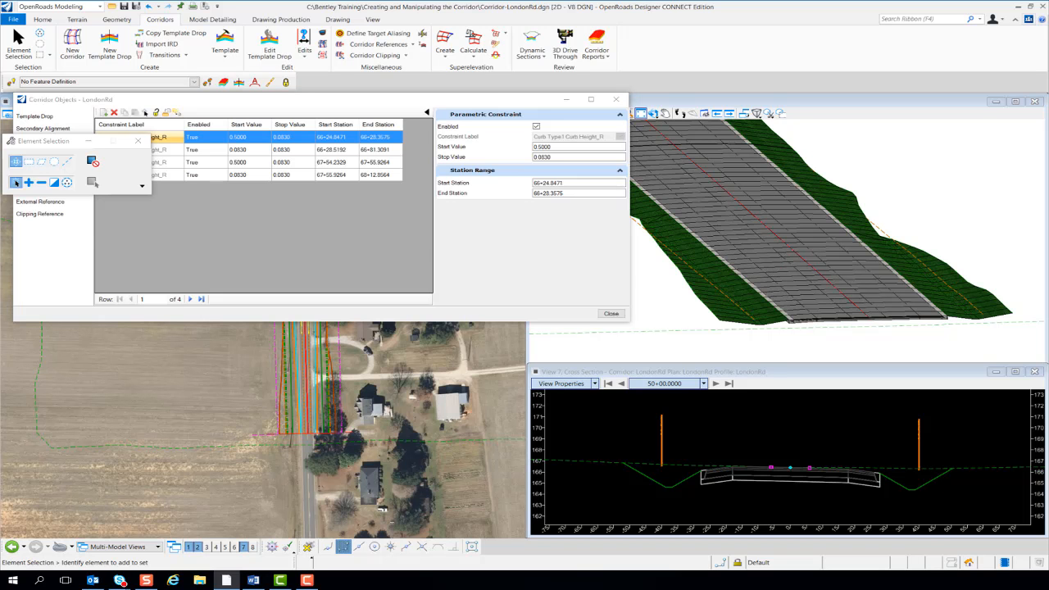
drag(69, 144, 87, 372)
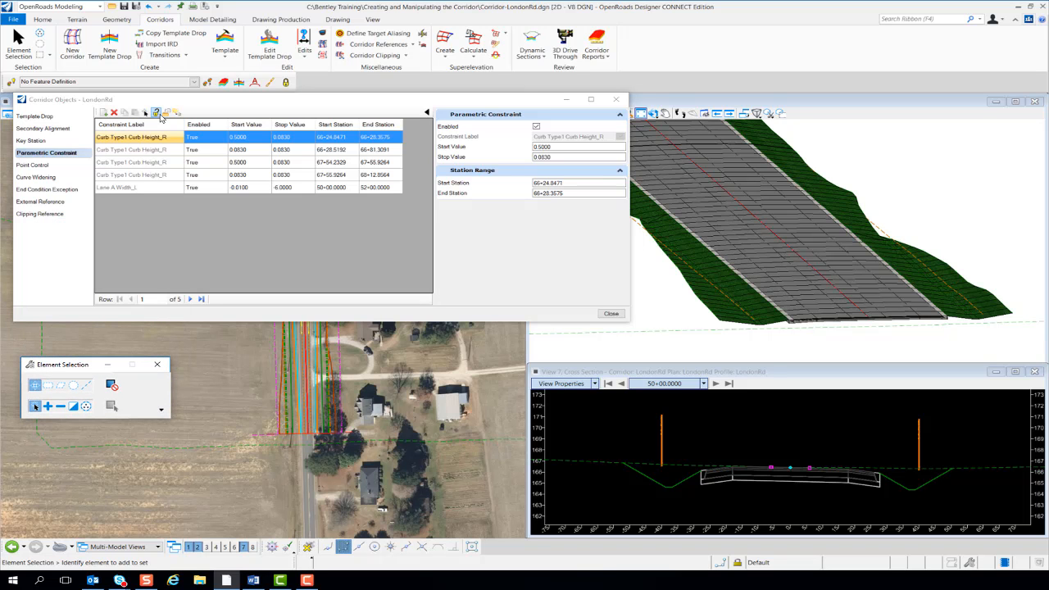
click(130, 190)
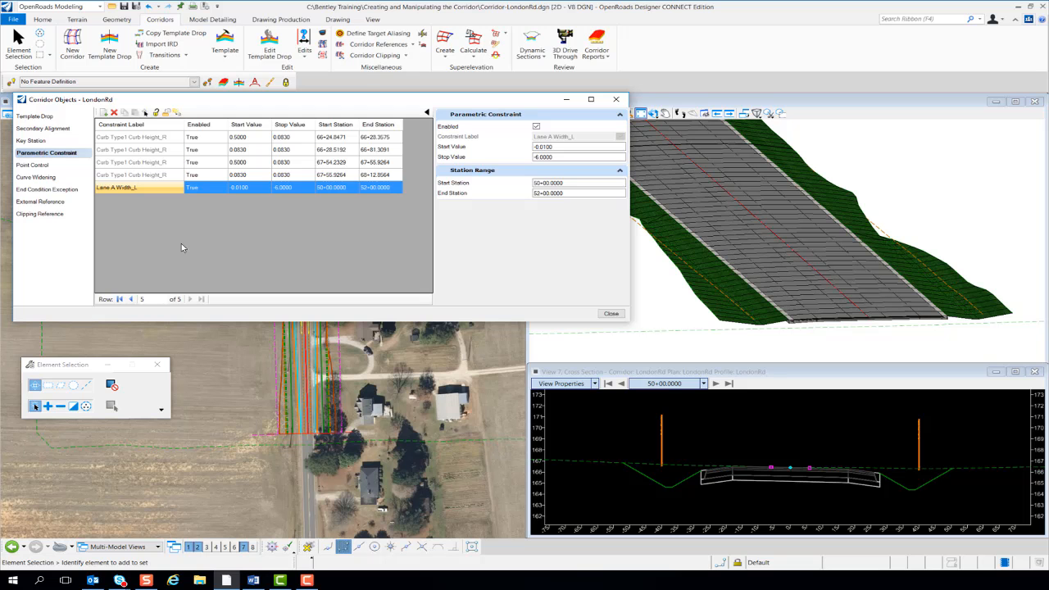
Start another parametric constraint from station 50+00 to 52+00 and choose Lane A Width_R as its constraint label.
click(104, 113)
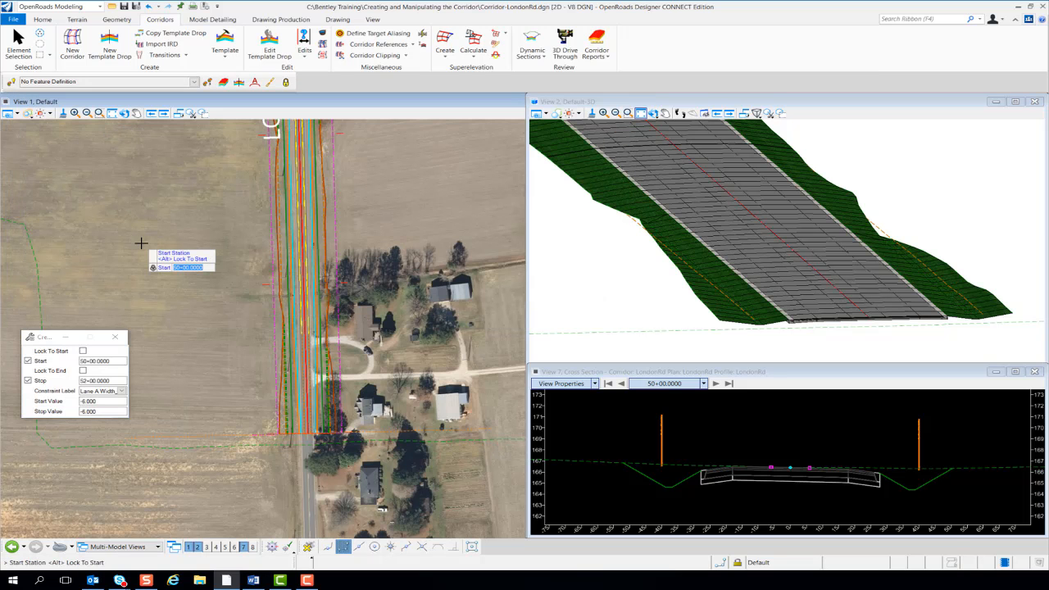
click(161, 284)
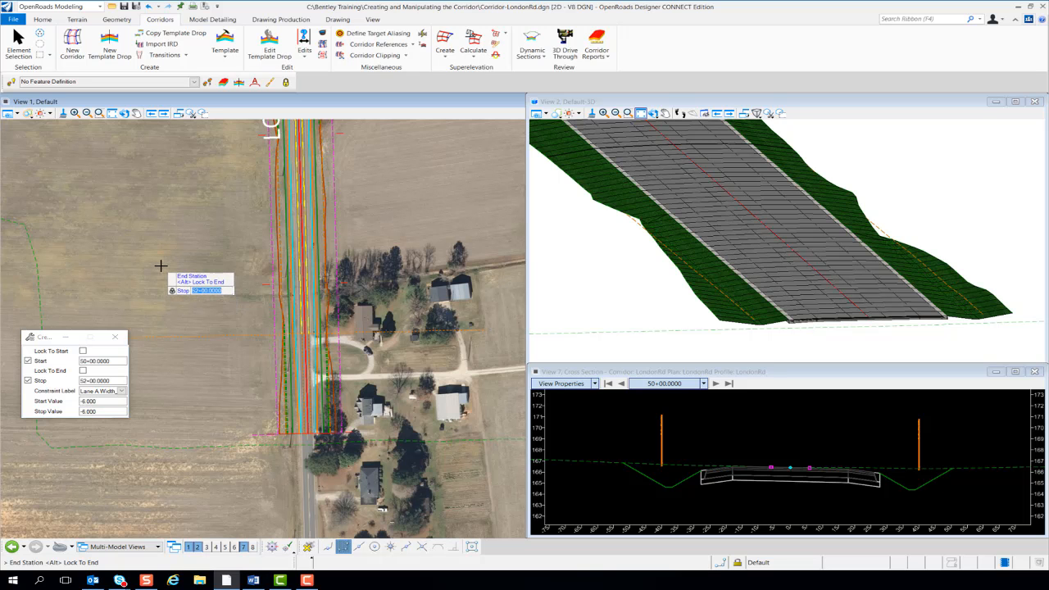
click(122, 391)
scroll(155, 422, down, 3)
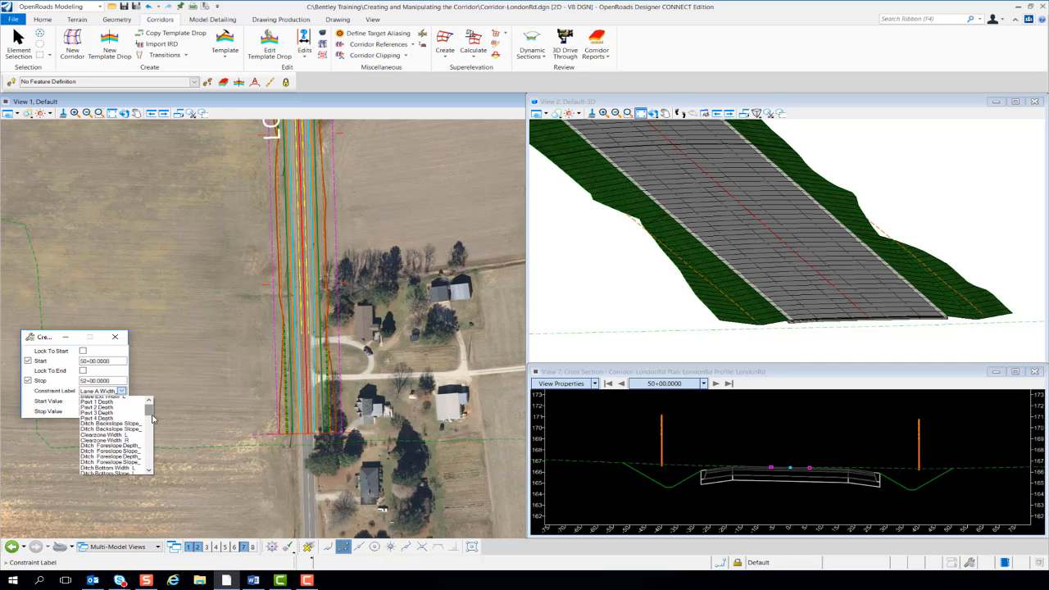
scroll(155, 423, down, 2)
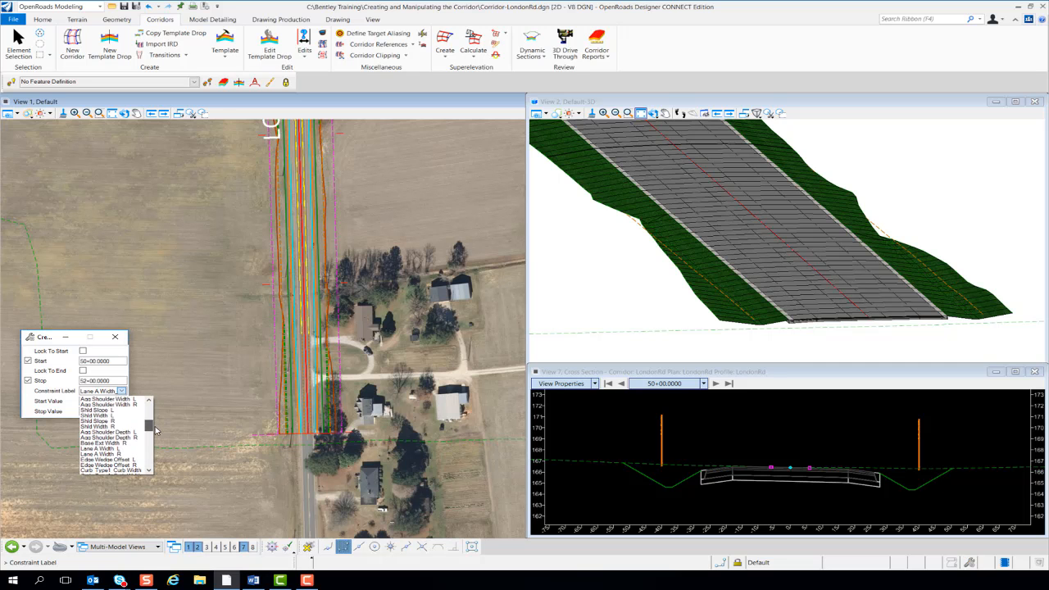
click(110, 470)
click(121, 391)
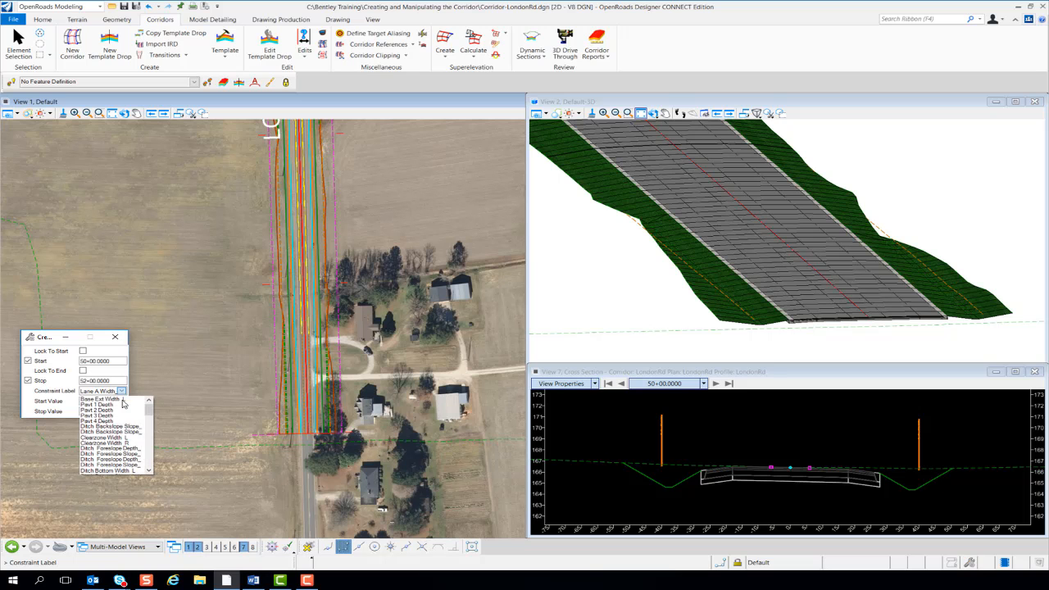
drag(149, 410, 151, 428)
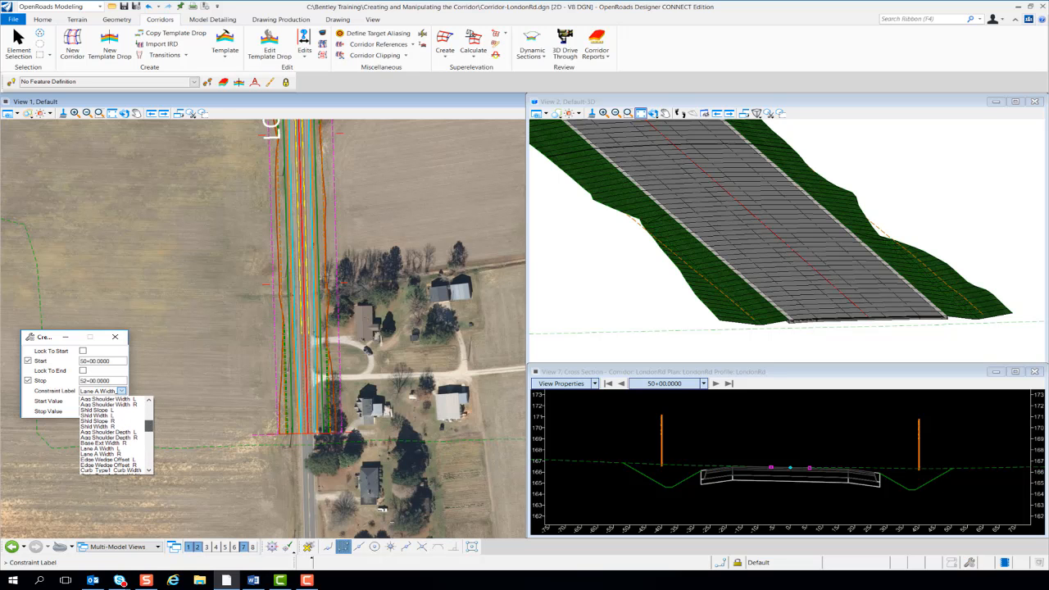
click(115, 460)
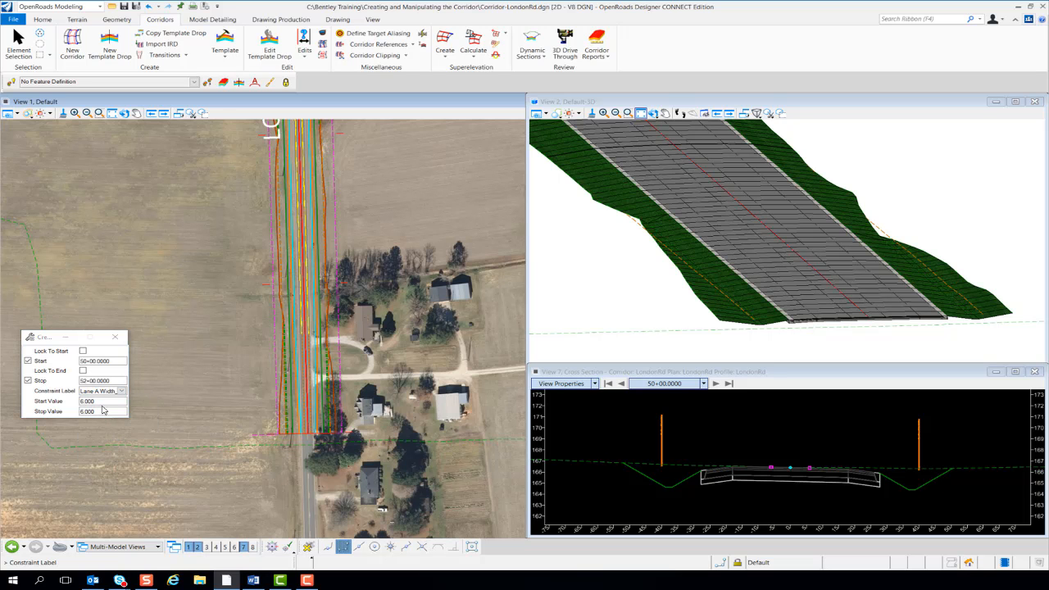
Give the Lane A Width_R constraint a start value of 0.010 and a stop value of 6.000, and compare both Lane A Width entries.
drag(103, 402, 80, 402)
text(0)
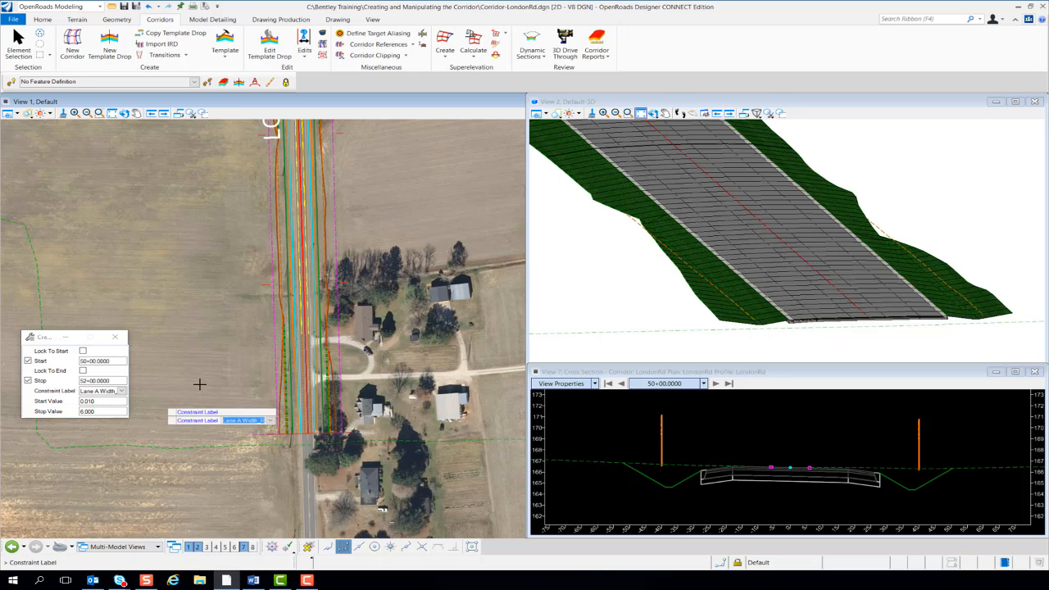
drag(101, 412, 81, 412)
click(114, 412)
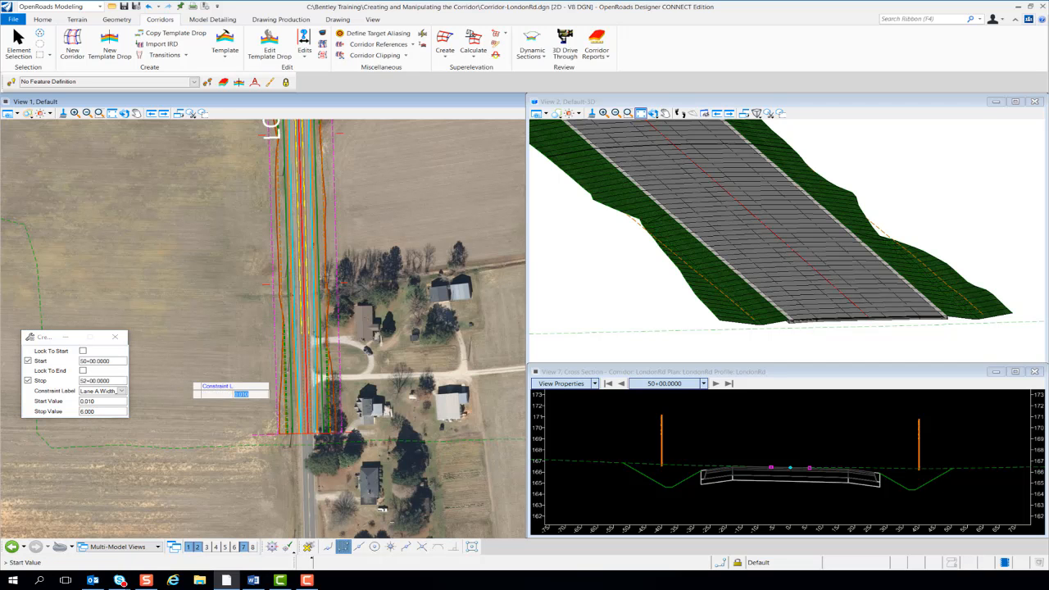
click(186, 378)
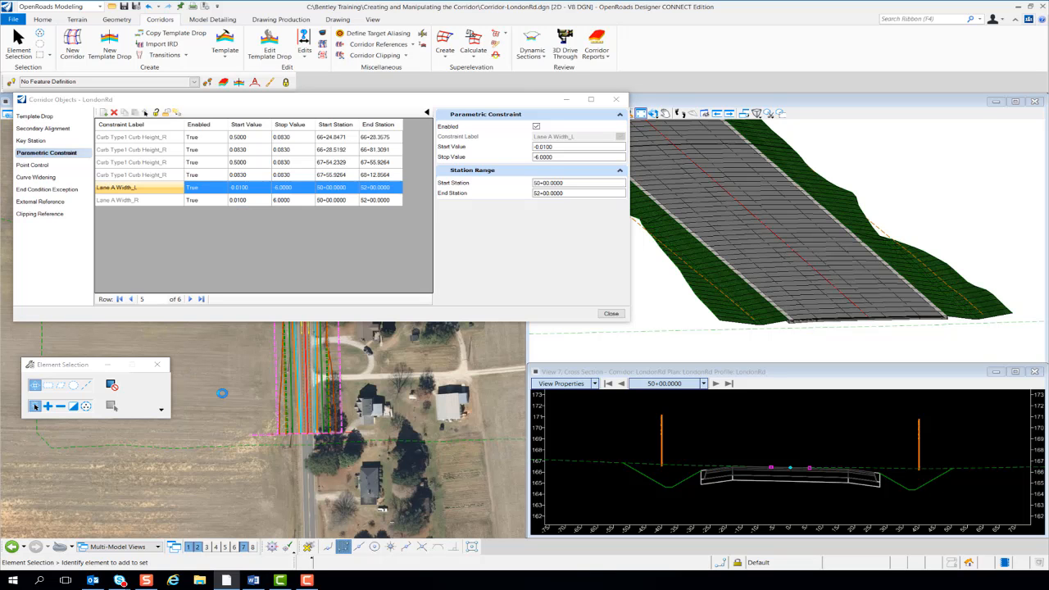
click(164, 201)
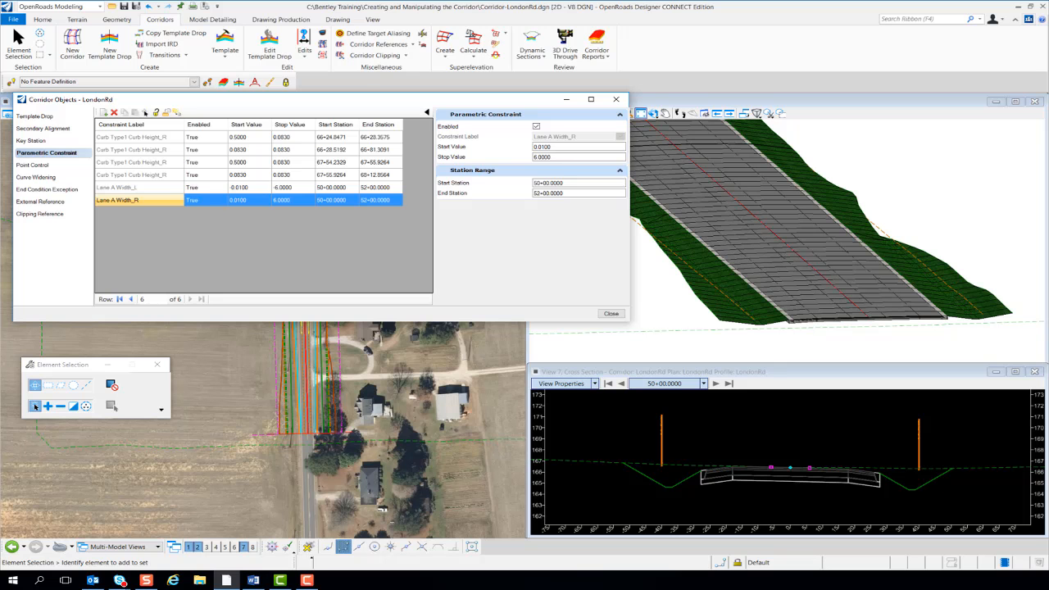
click(163, 187)
click(164, 200)
mouse_move(671, 492)
Start a new parametric constraint from station 50+00 to 52+00 and choose Ditch Bottom Width_L as its constraint label.
click(103, 113)
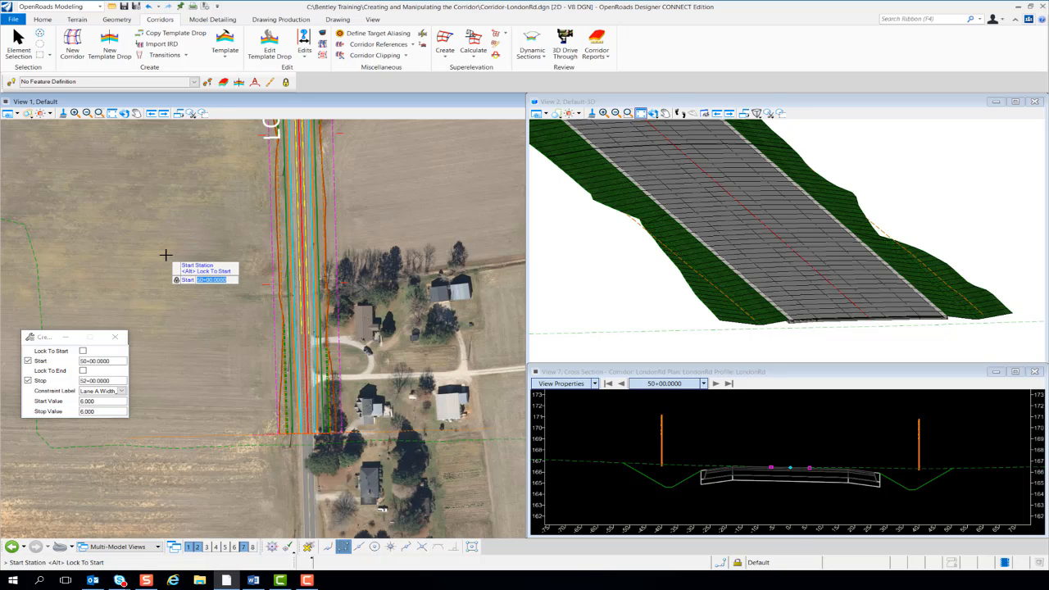
key(Return)
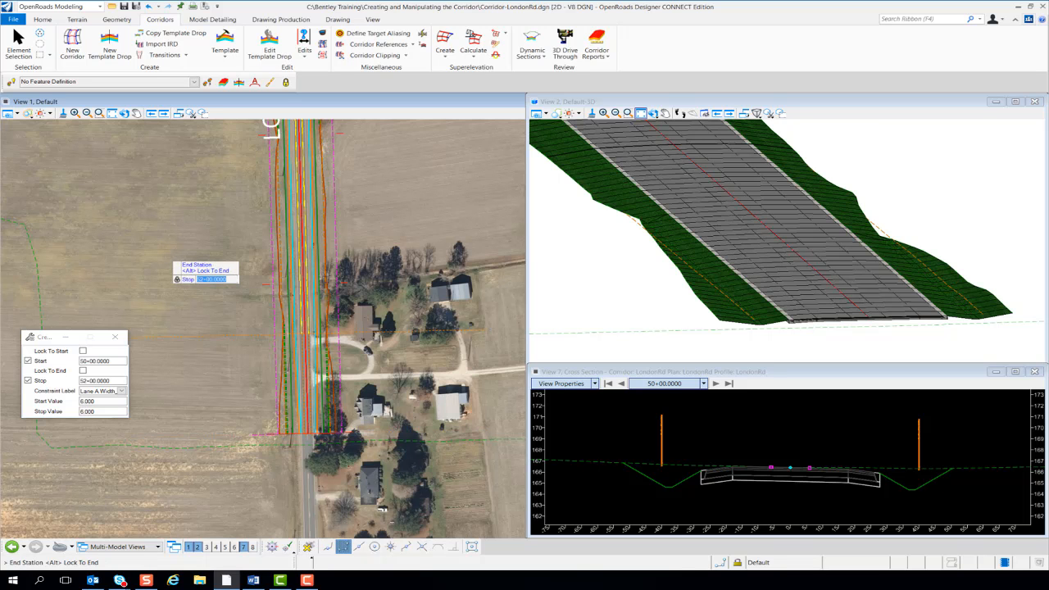
key(Return)
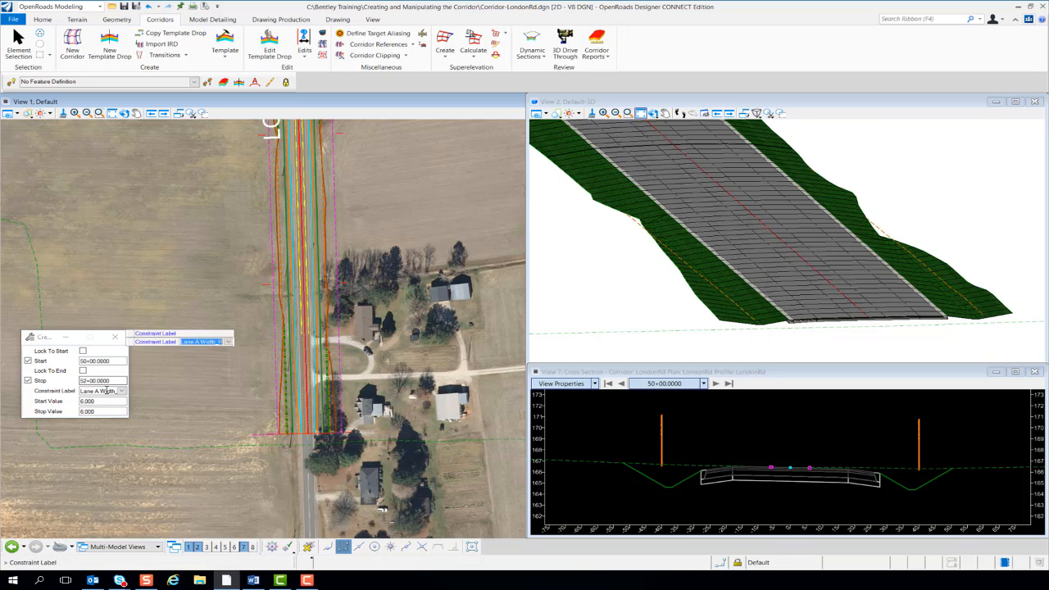
click(121, 391)
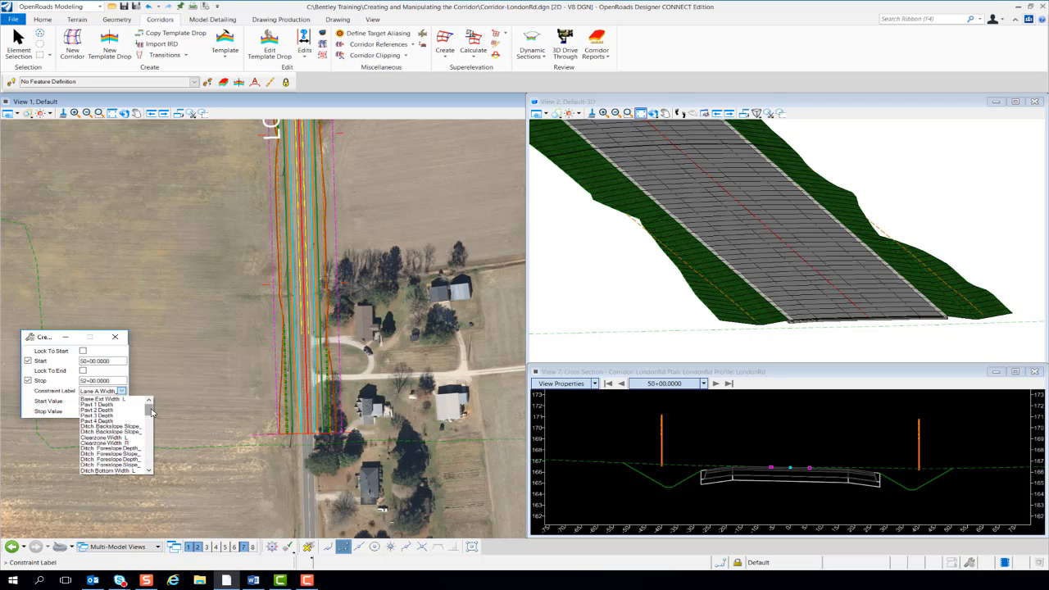
drag(150, 408, 151, 414)
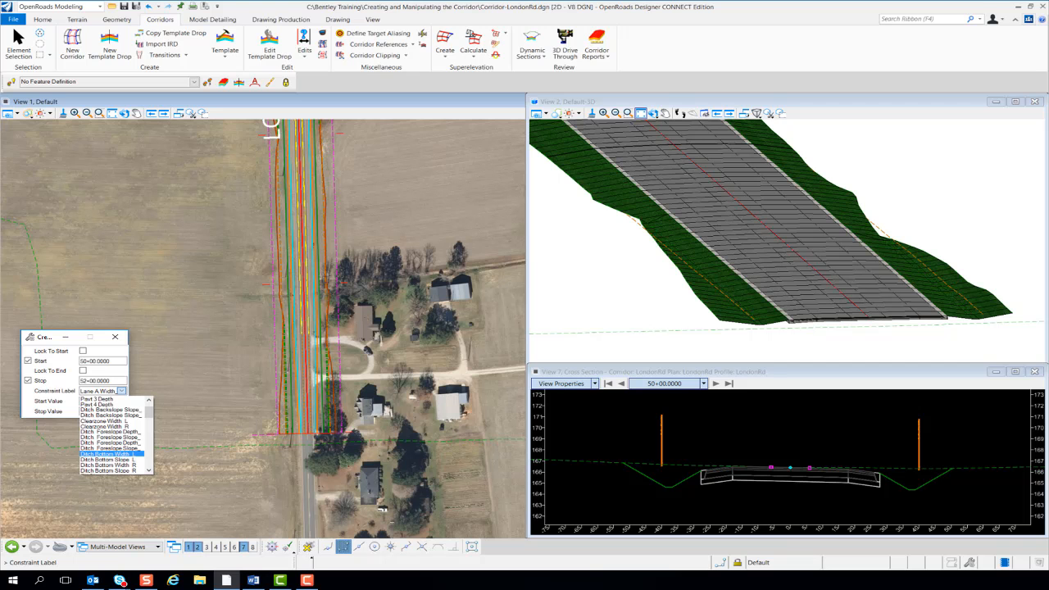
click(111, 453)
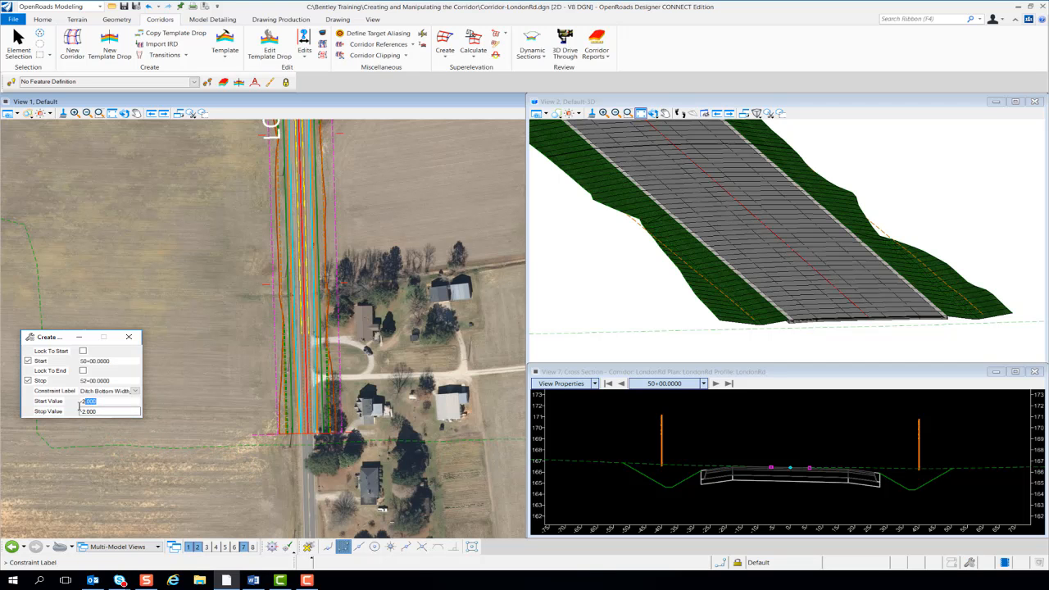
Give the Ditch Bottom Width_L constraint a start value and a stop value of 0.000 and create it.
text(0)
key(Tab)
text(0)
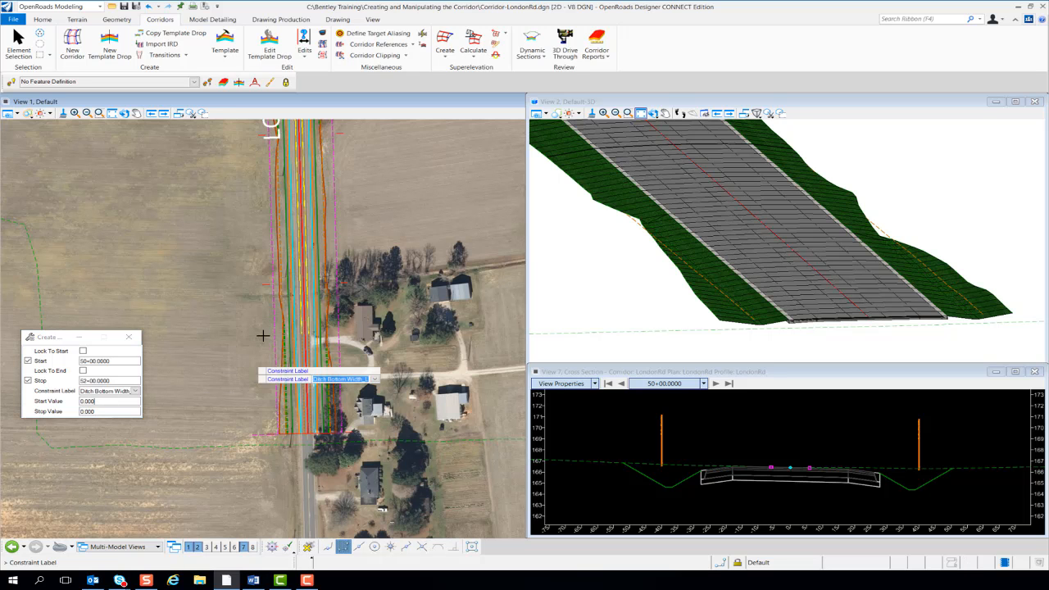
key(Return)
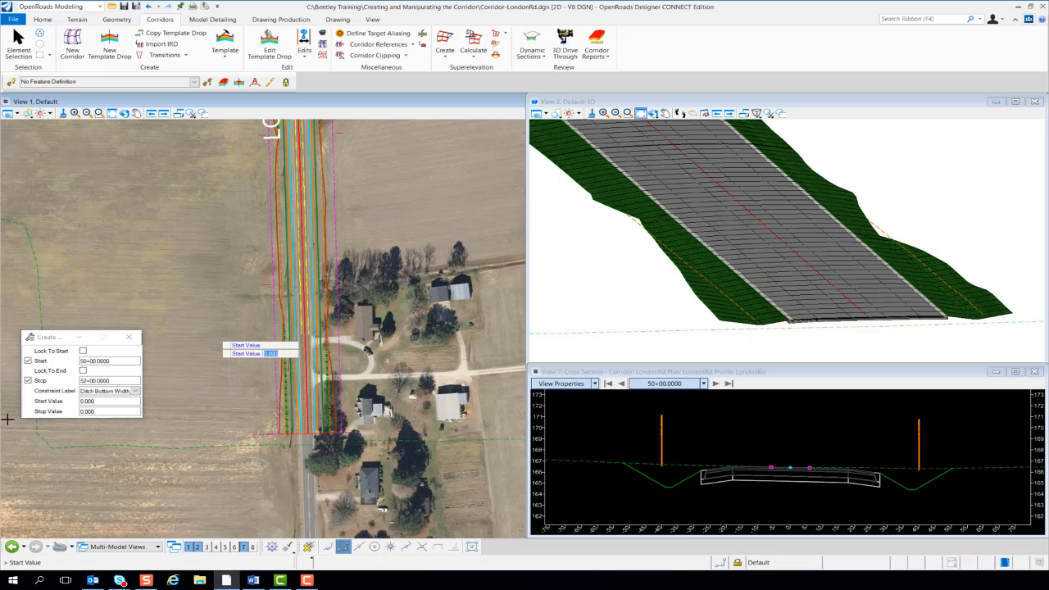
key(Return)
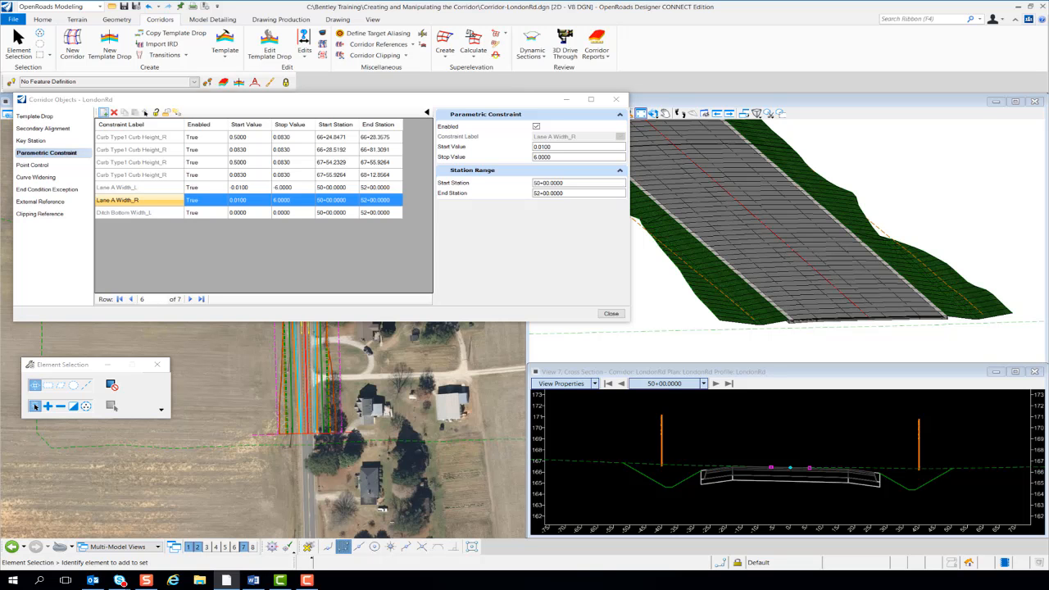
Start another parametric constraint from station 50+00 to 52+00 and choose Ditch Bottom Width_R as its constraint label.
click(103, 112)
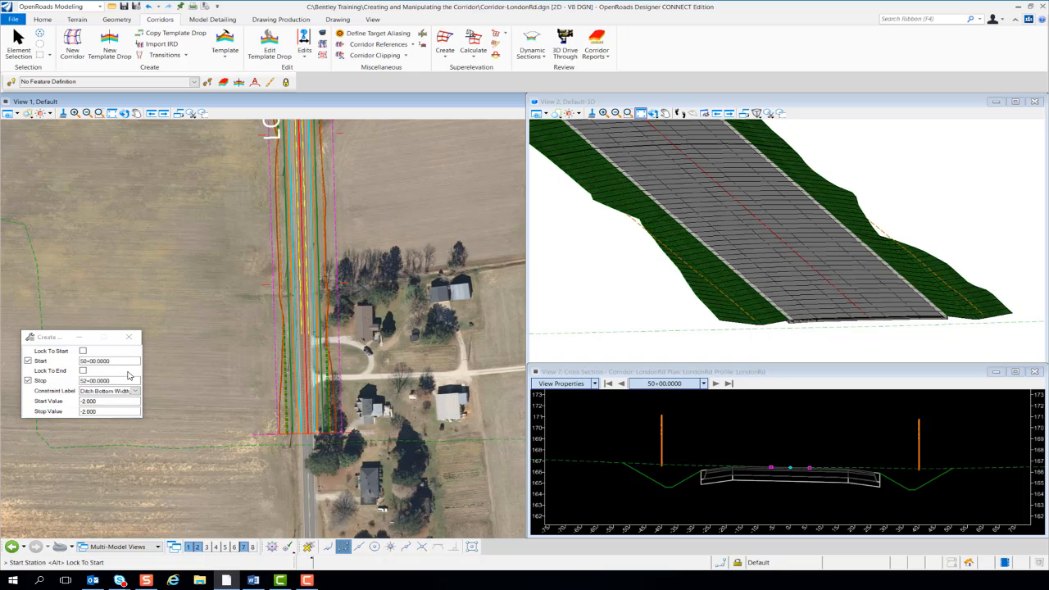
click(136, 391)
click(152, 409)
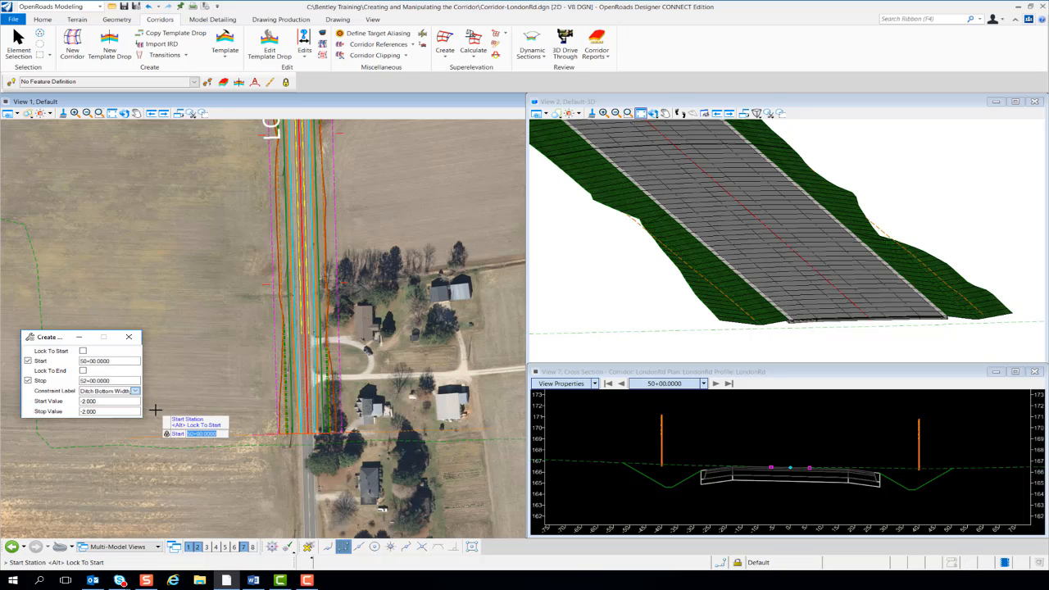
click(135, 390)
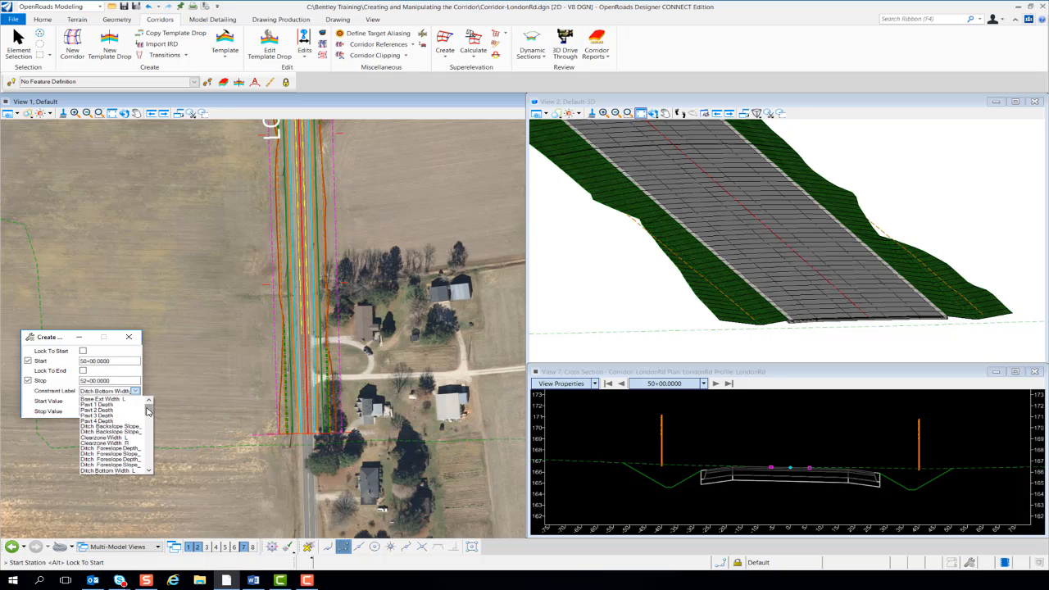
drag(149, 409, 150, 422)
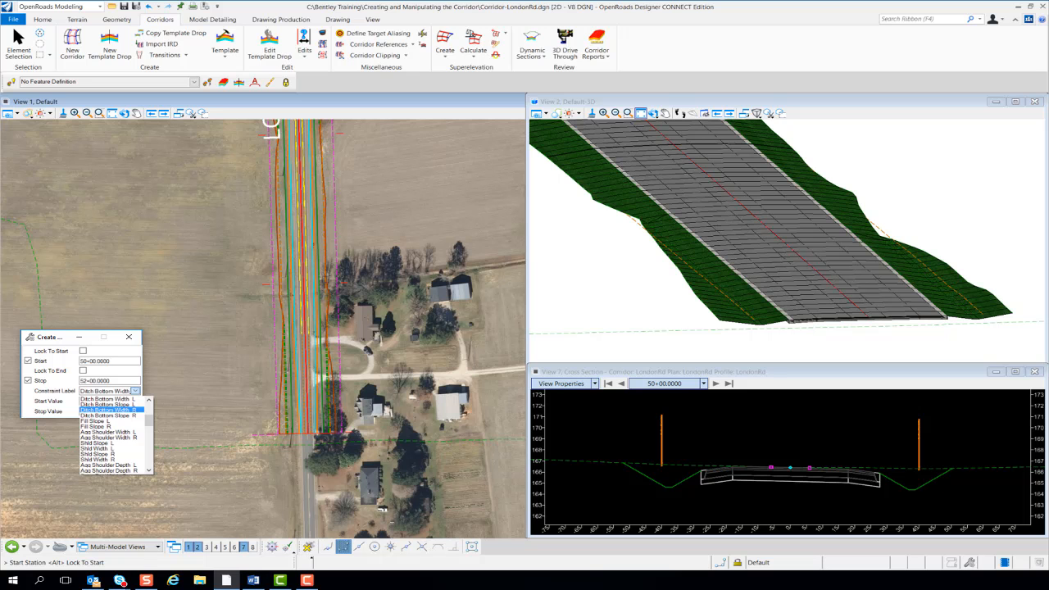
click(111, 410)
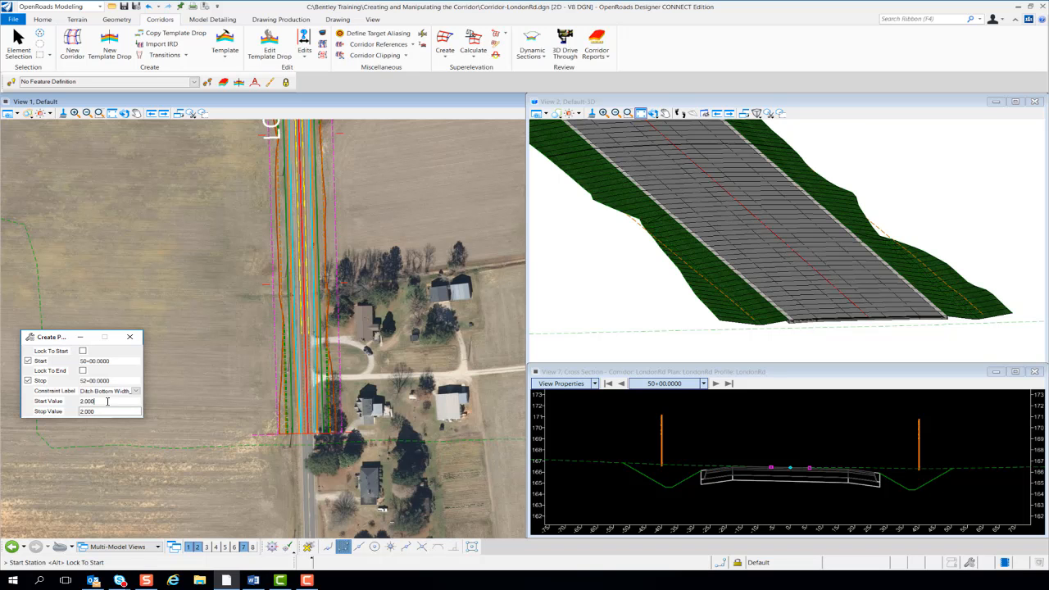
Set both the start and stop values of the Ditch Bottom Width_R constraint to 0.000 and create it.
key(Tab)
text(0)
key(Tab)
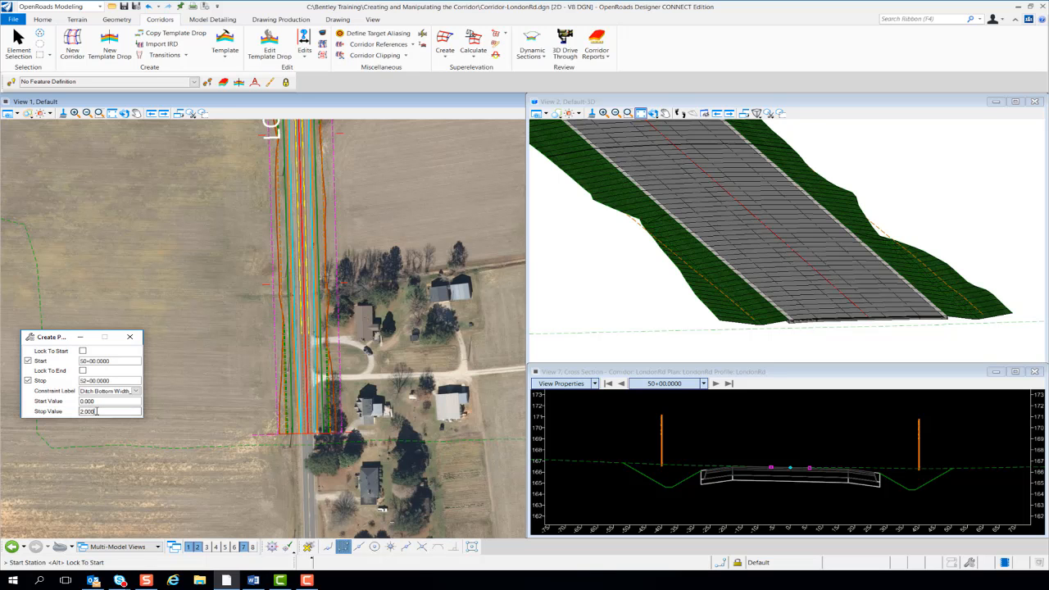
drag(97, 412, 81, 411)
text(0)
click(106, 401)
click(183, 383)
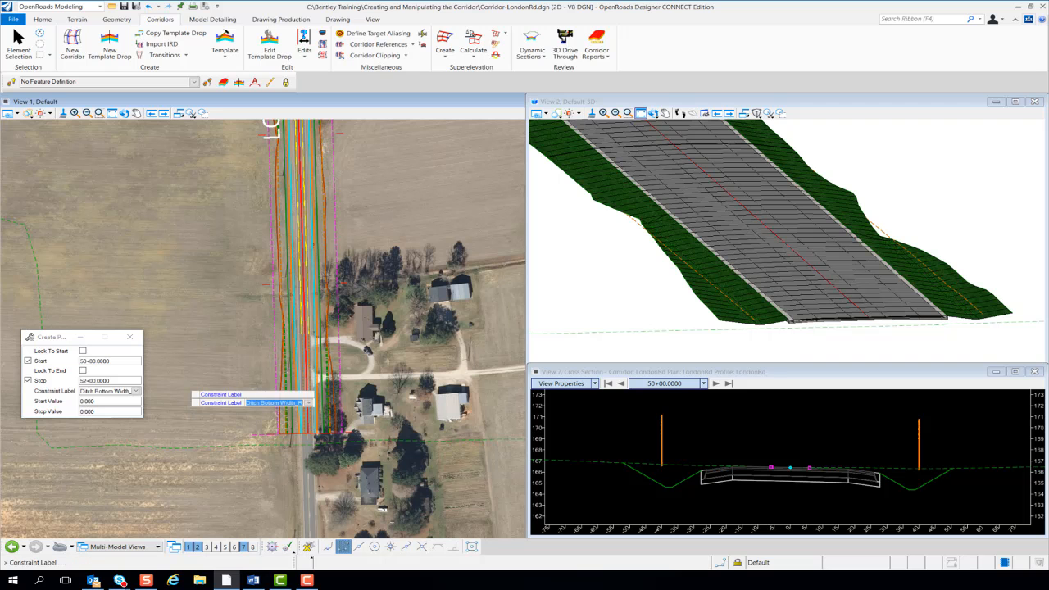
key(Return)
key(Return)
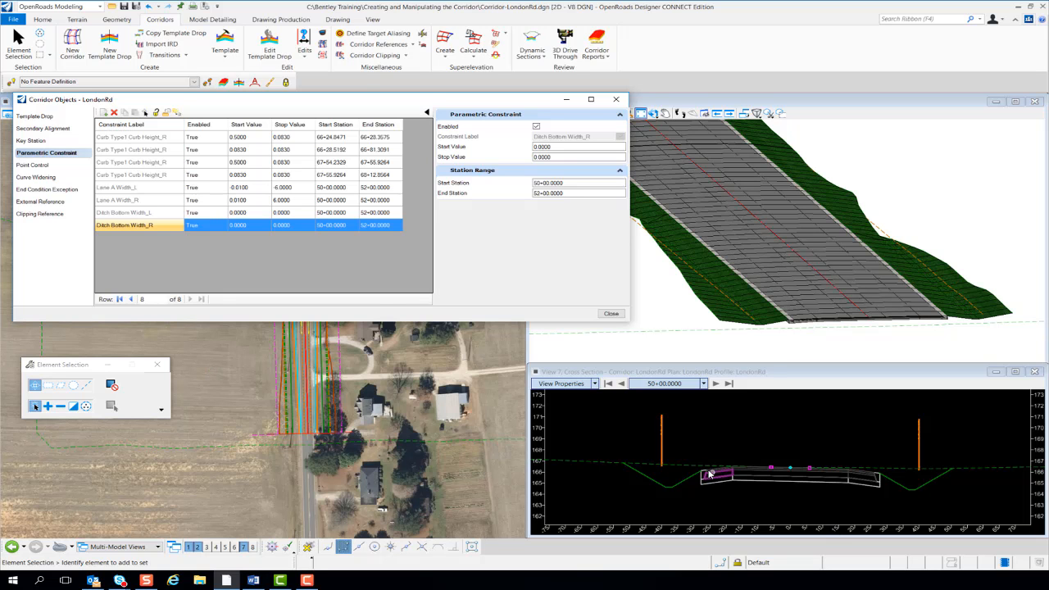
Start a new parametric constraint from station 50+00 to 52+00 and choose Shld Slope_L as its constraint label.
mouse_move(711, 473)
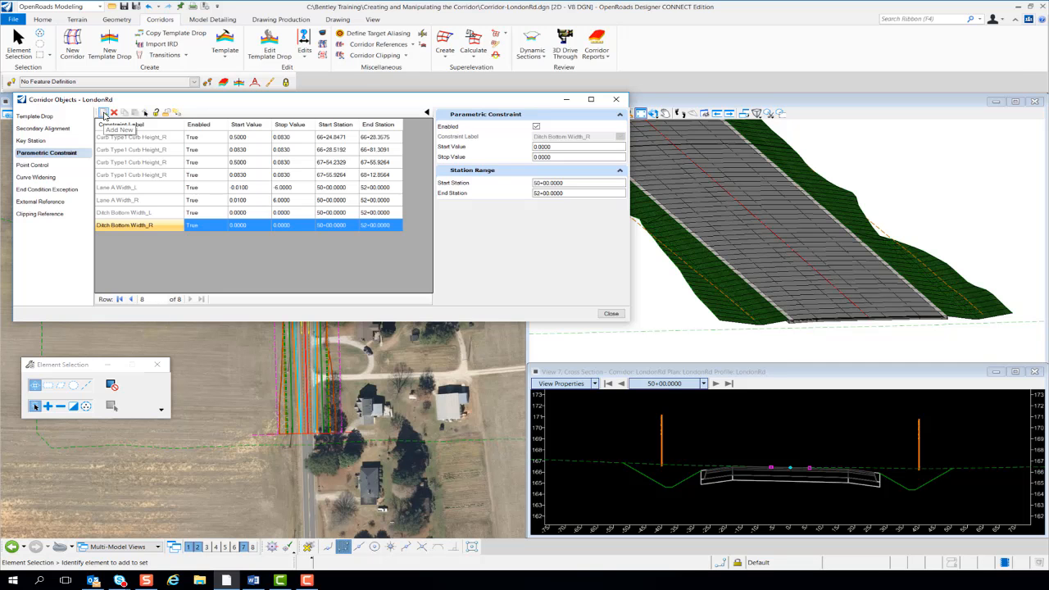
click(103, 113)
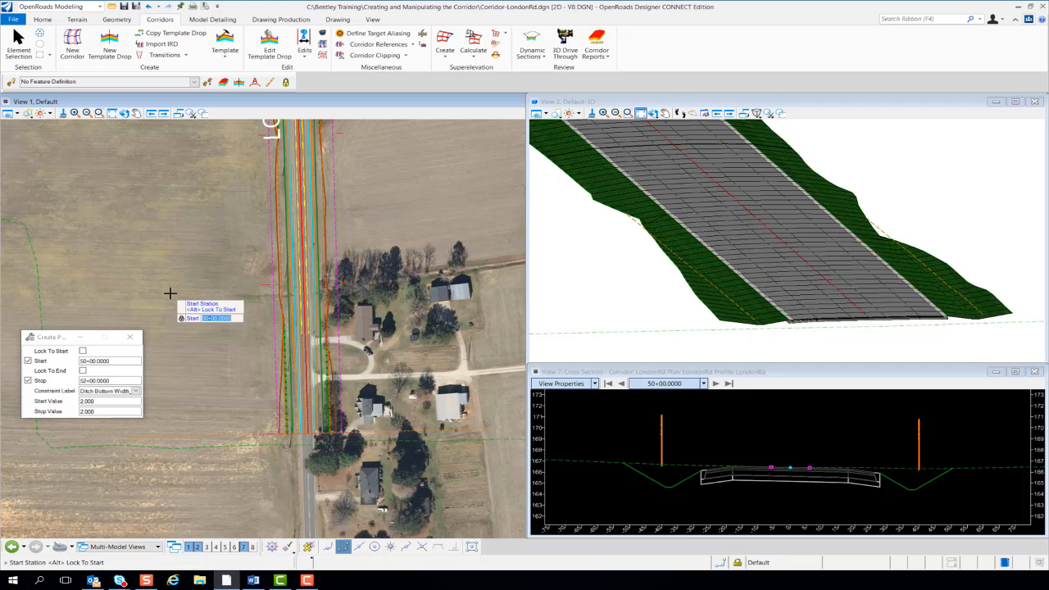
key(Return)
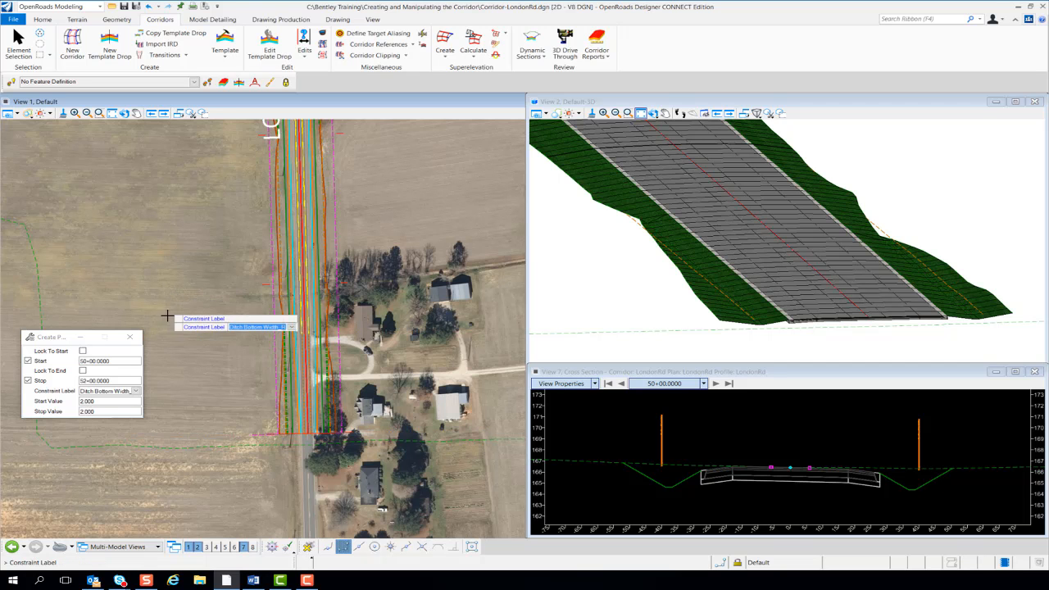
click(137, 391)
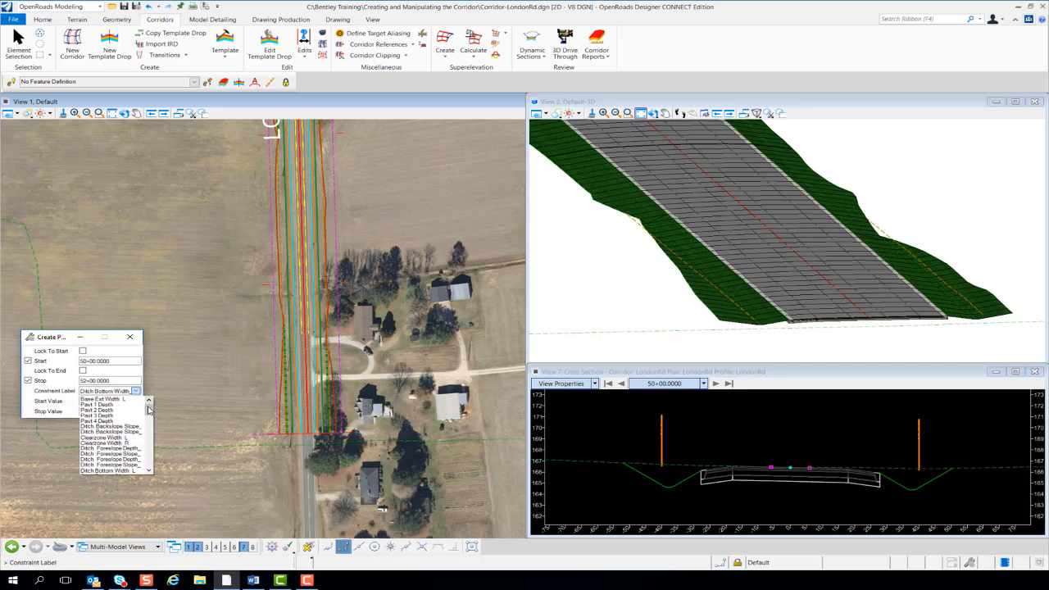
drag(150, 410, 152, 427)
click(126, 422)
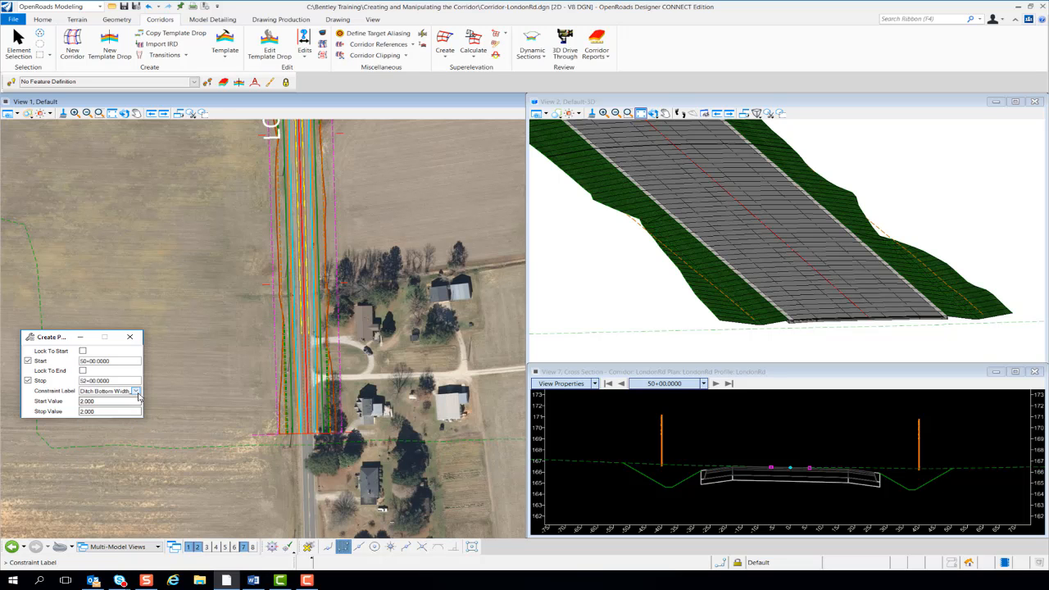
click(137, 391)
drag(150, 412, 149, 423)
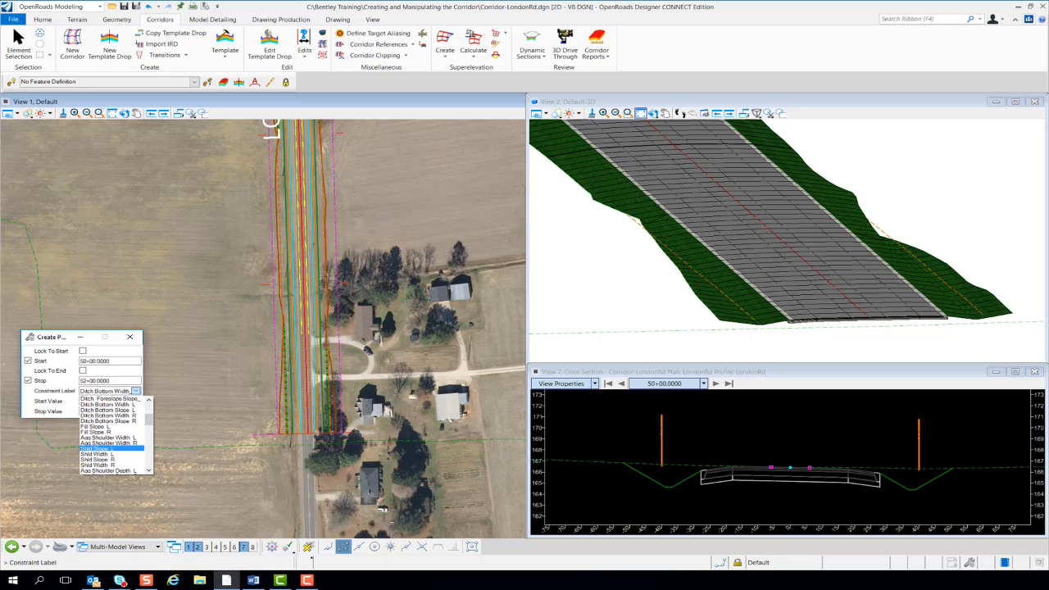
click(111, 448)
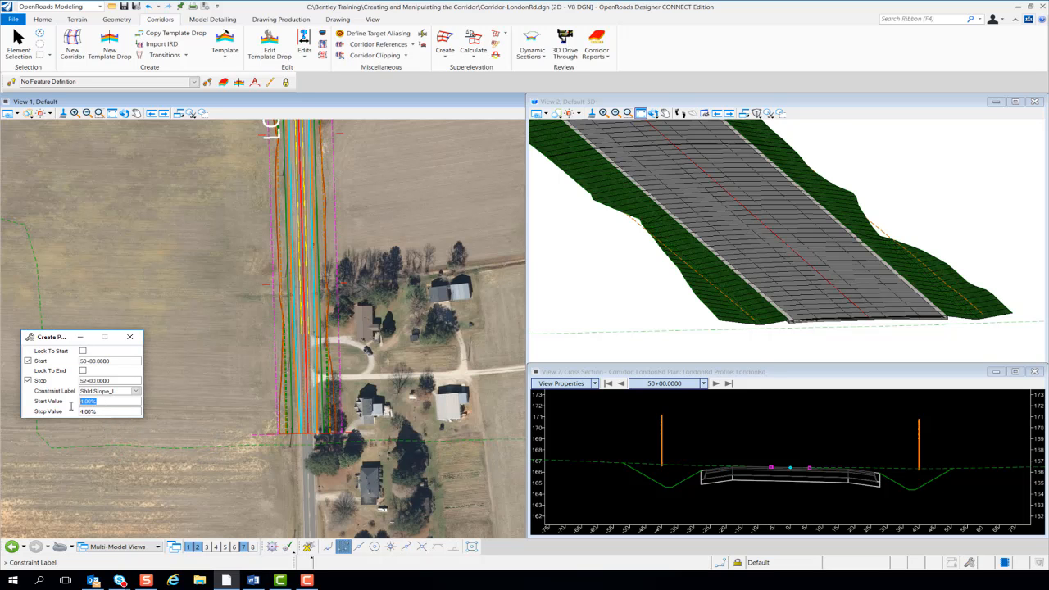
Create the Shld Slope_L constraint with a start value of 0.60% and a stop value of 4.00%.
text(0.60)
click(99, 411)
click(188, 410)
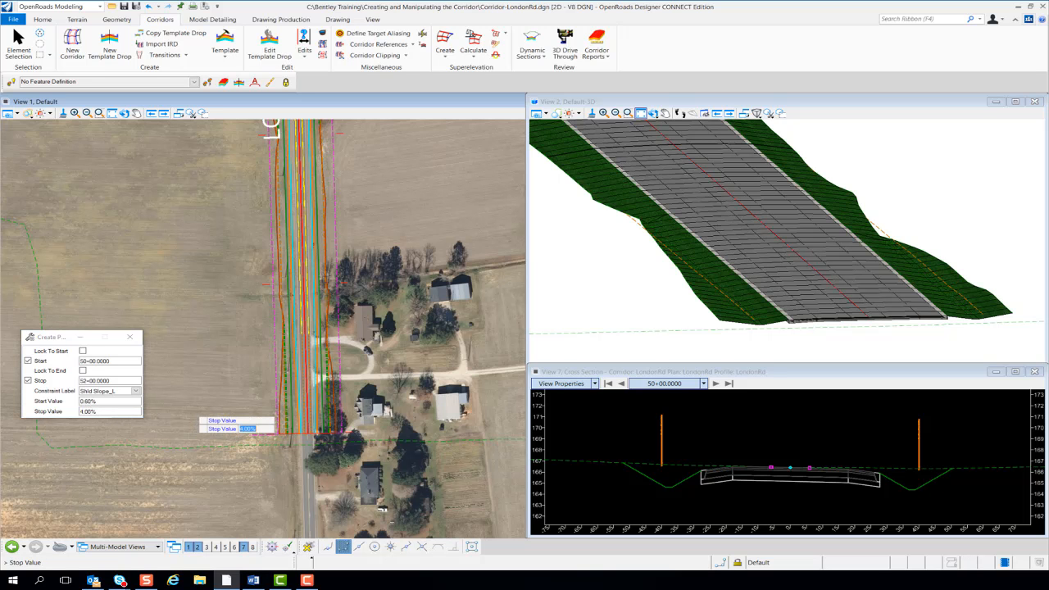
click(188, 410)
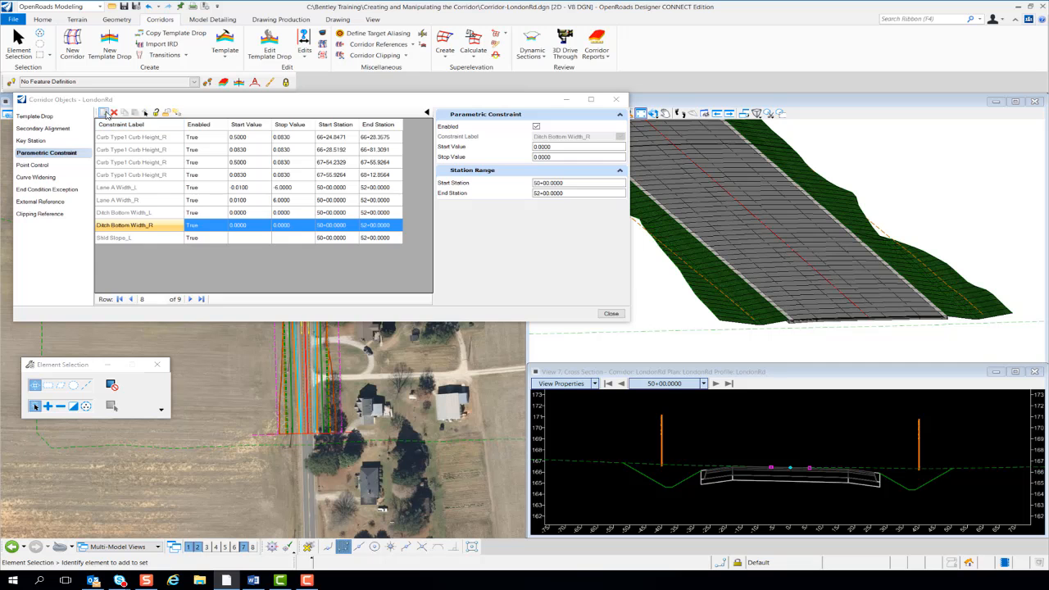
Start another parametric constraint from station 50+00 to 52+00 and choose Shld Slope_R as its constraint label.
click(103, 112)
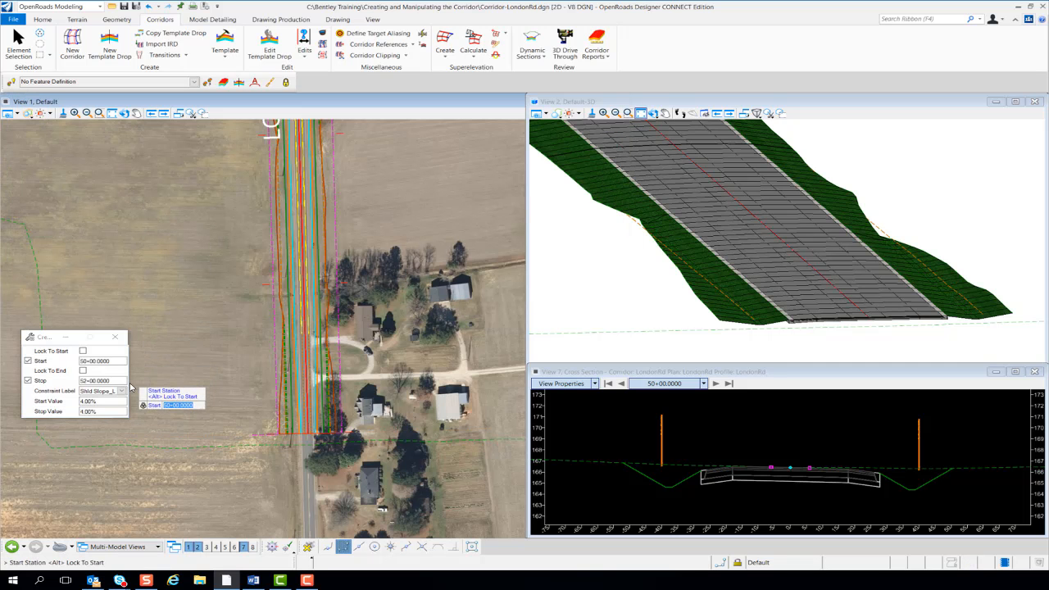
click(160, 366)
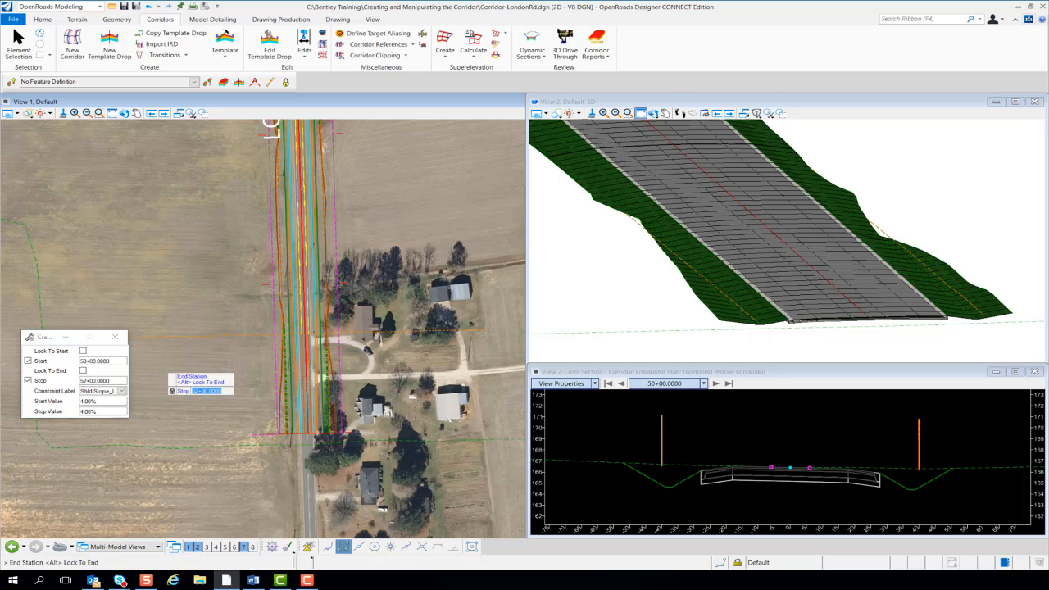
click(125, 391)
click(135, 394)
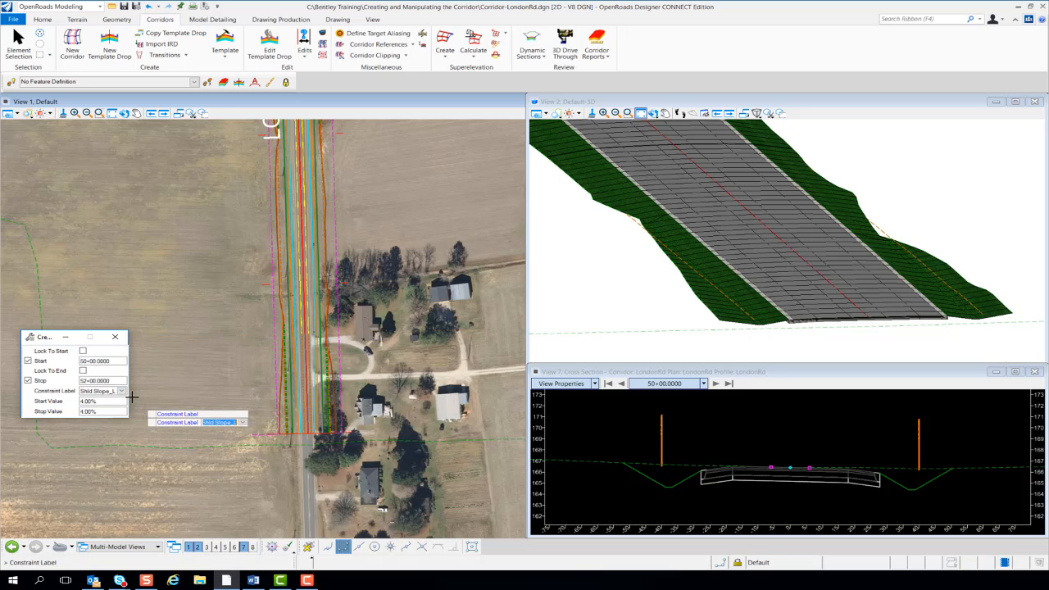
click(121, 391)
mouse_move(148, 406)
mouse_down()
mouse_move(155, 434)
mouse_move(149, 416)
mouse_move(148, 425)
mouse_up()
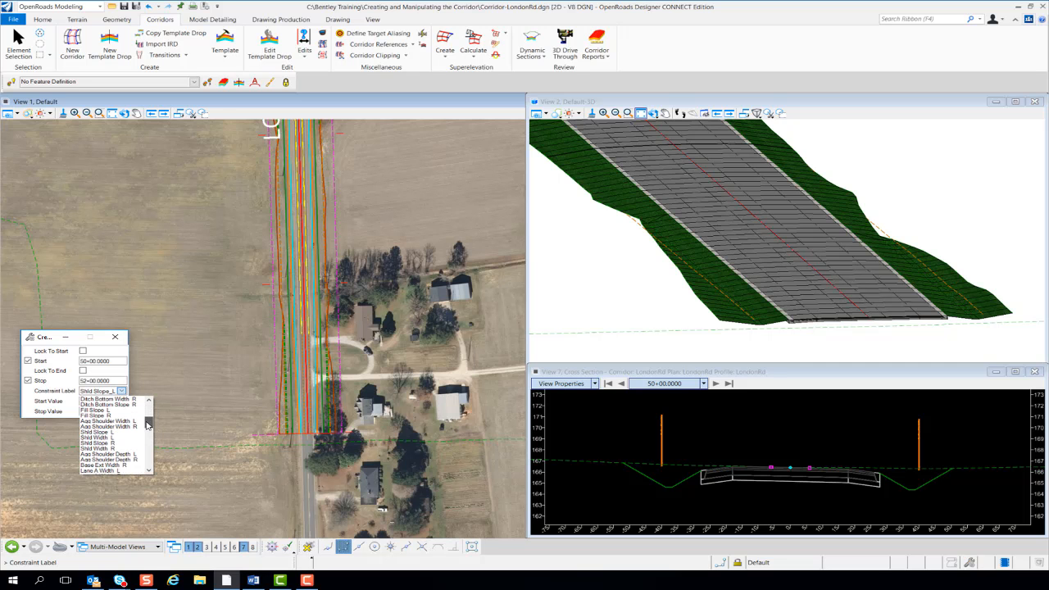
click(93, 443)
Create the Shld Slope_R constraint with a start value of -0.60% and a stop value of -4.00%.
click(87, 401)
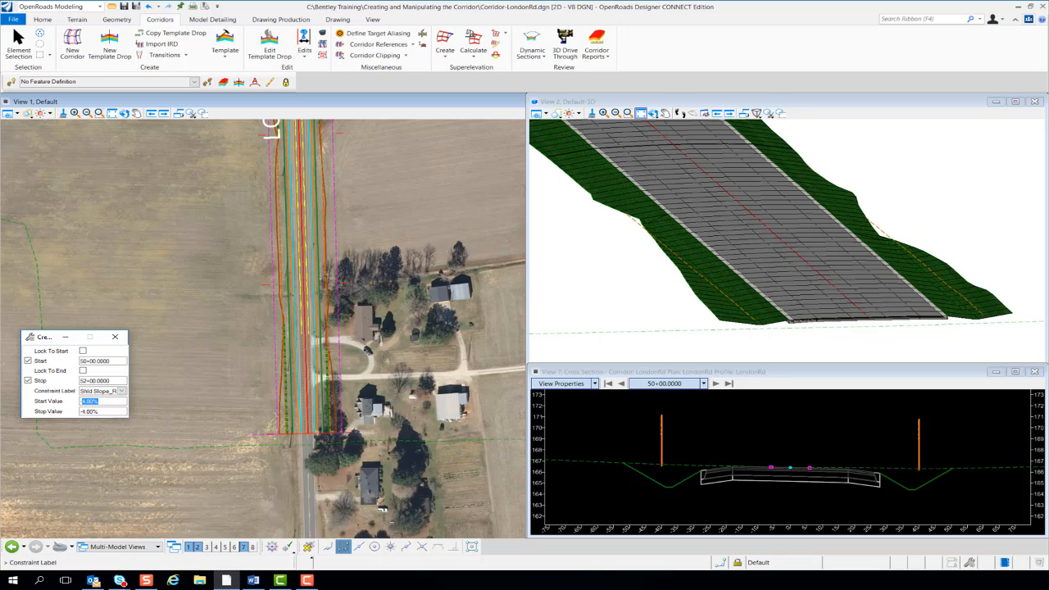
text(-0.60)
key(Return)
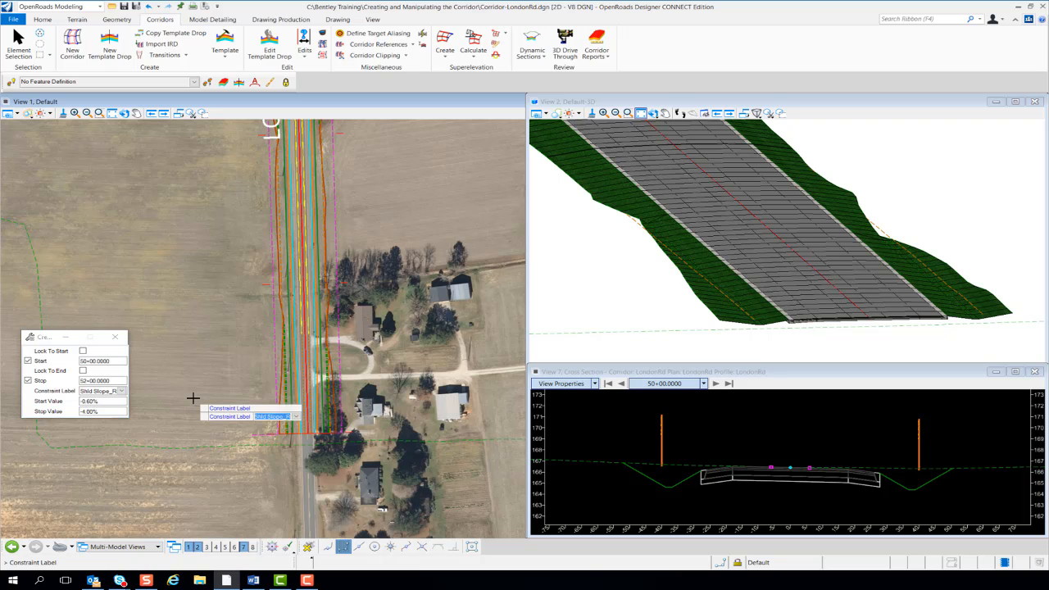
key(Return)
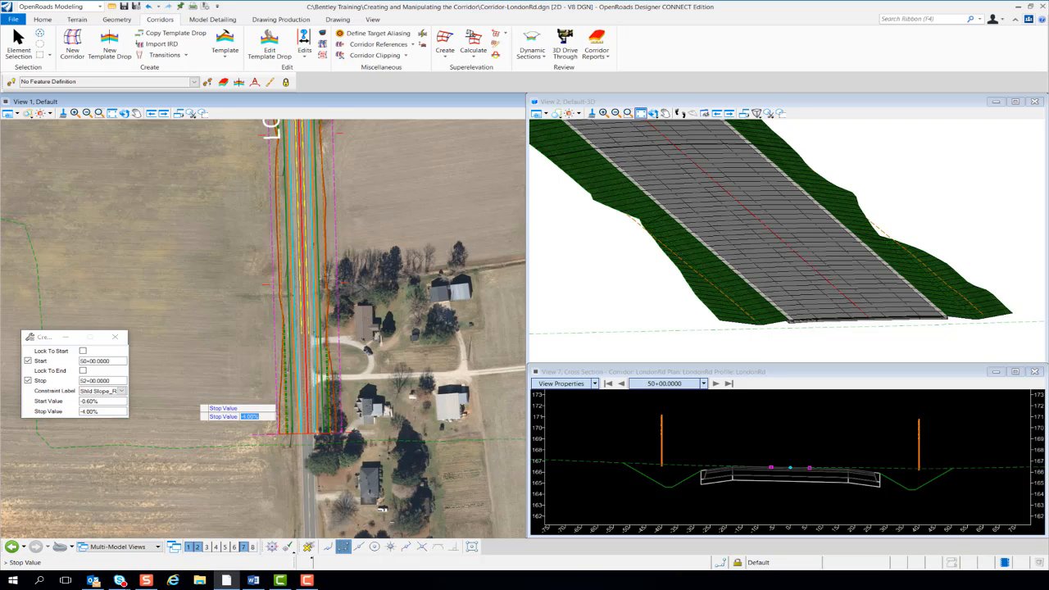
key(Return)
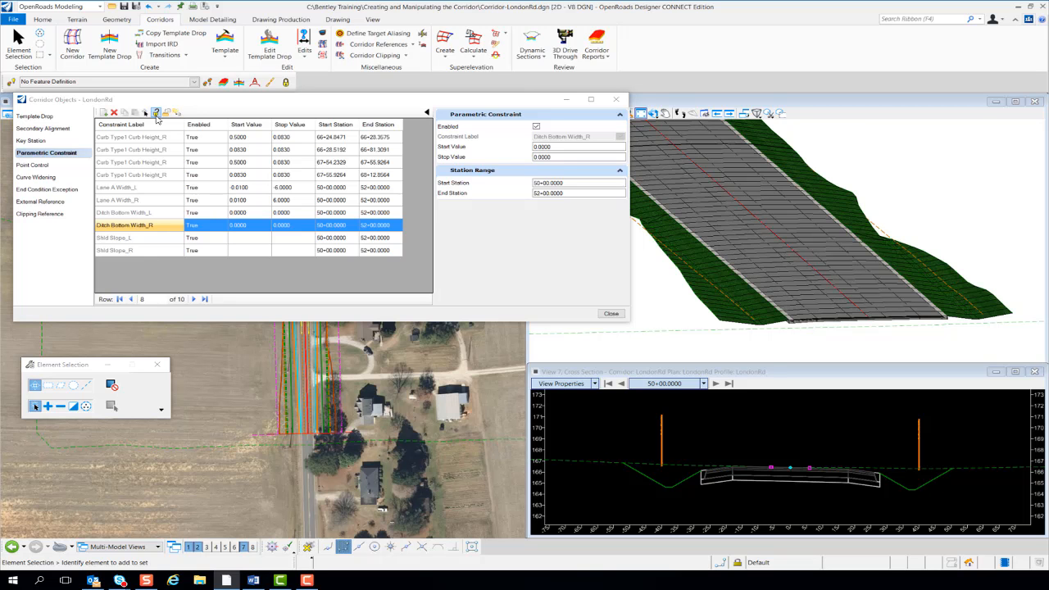
Reprocess the LondonRd corridor with the new parametric constraints and close its corridor objects.
click(199, 271)
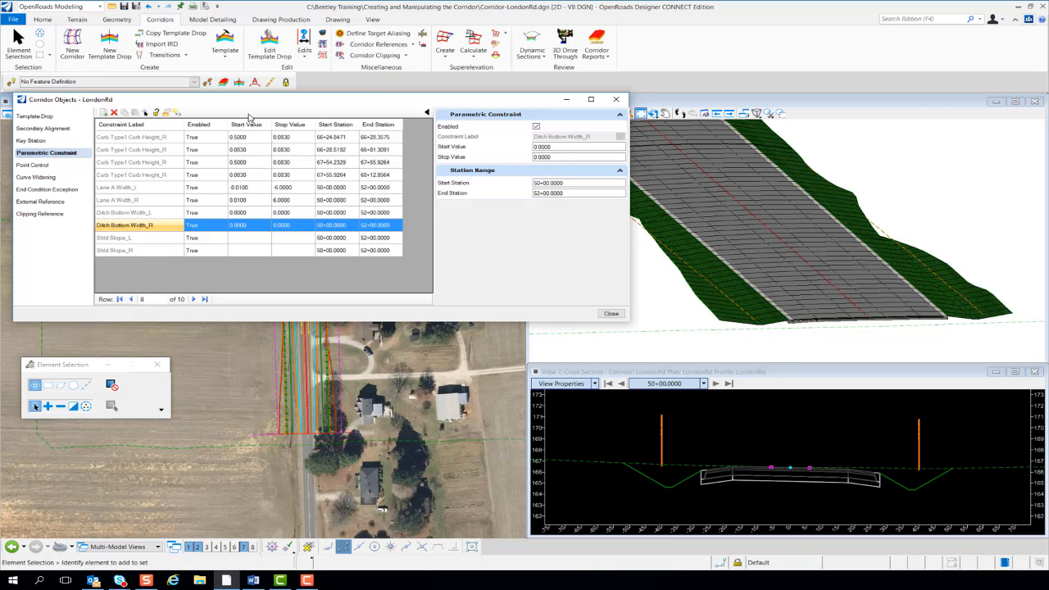
click(156, 114)
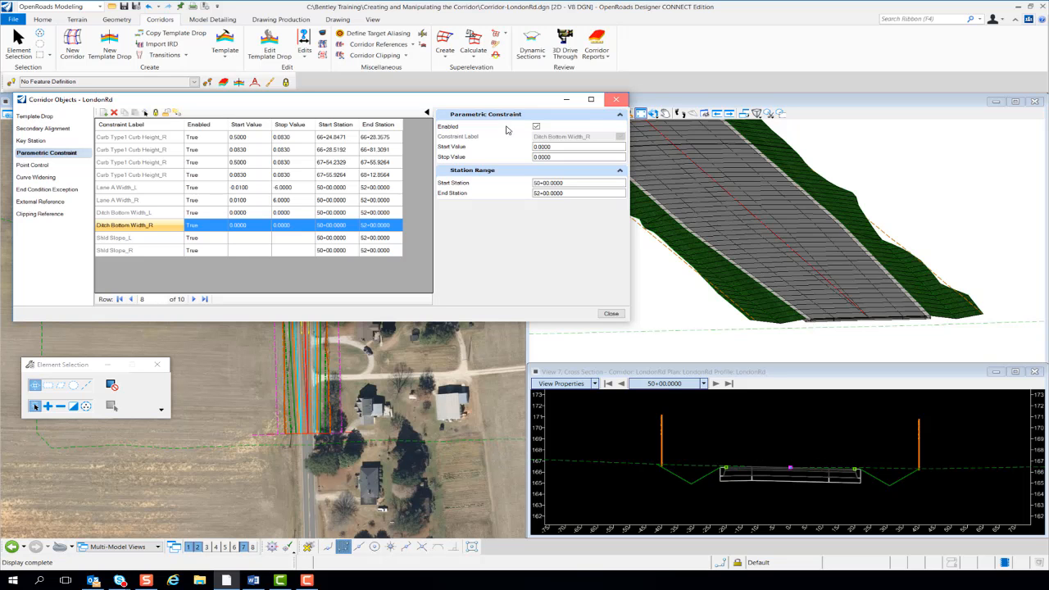
click(617, 100)
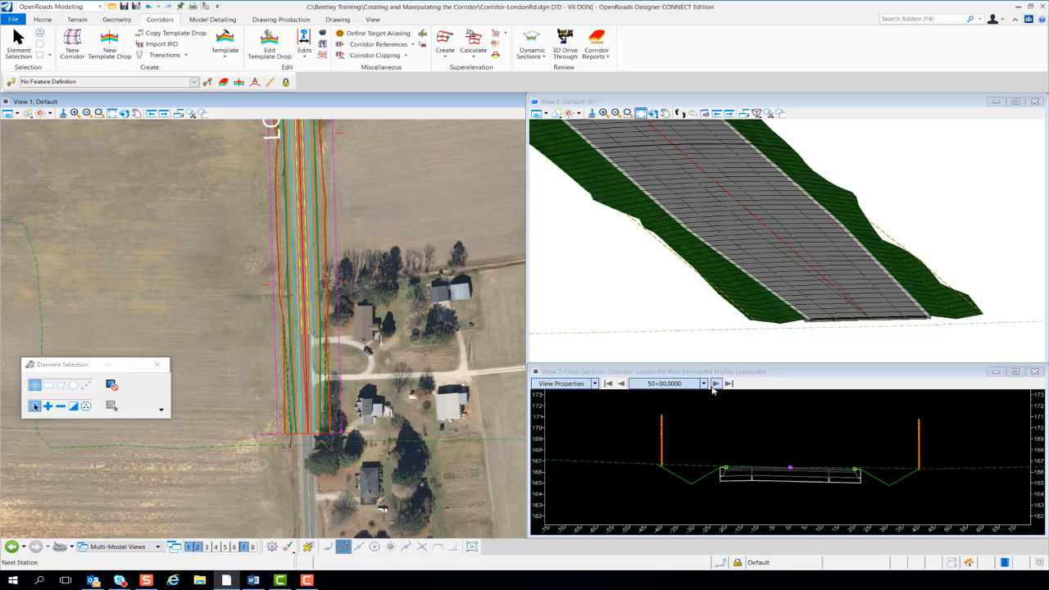